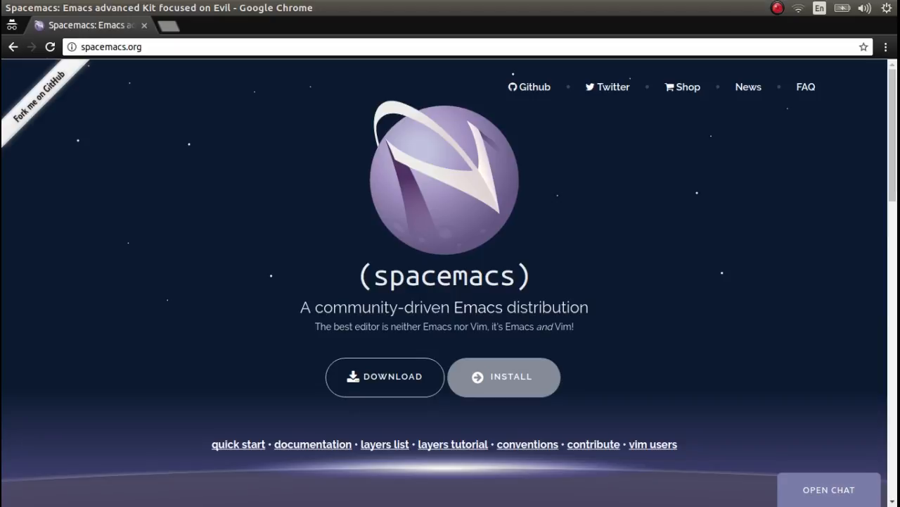
Step: Run the git clone of syl20bnr/spacemacs into ~/.emacs.d from the Terminal
left_click(503, 376)
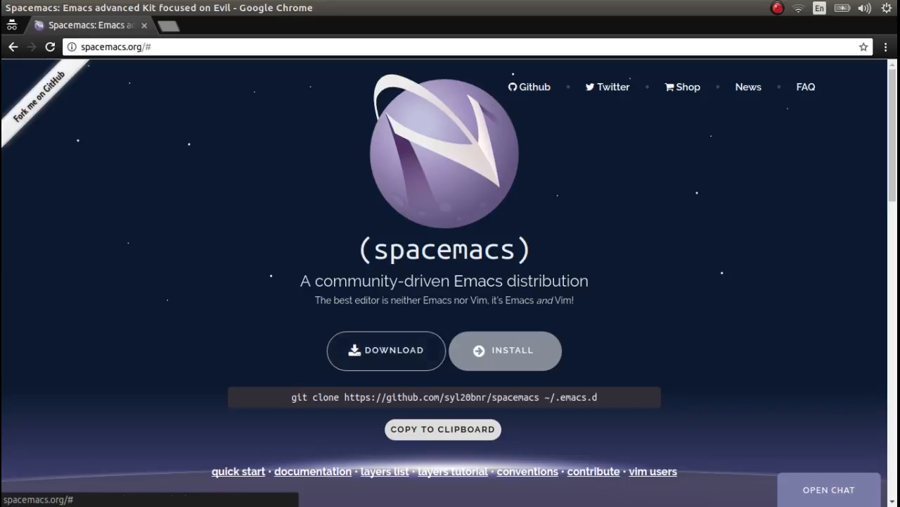
key("alt+Tab")
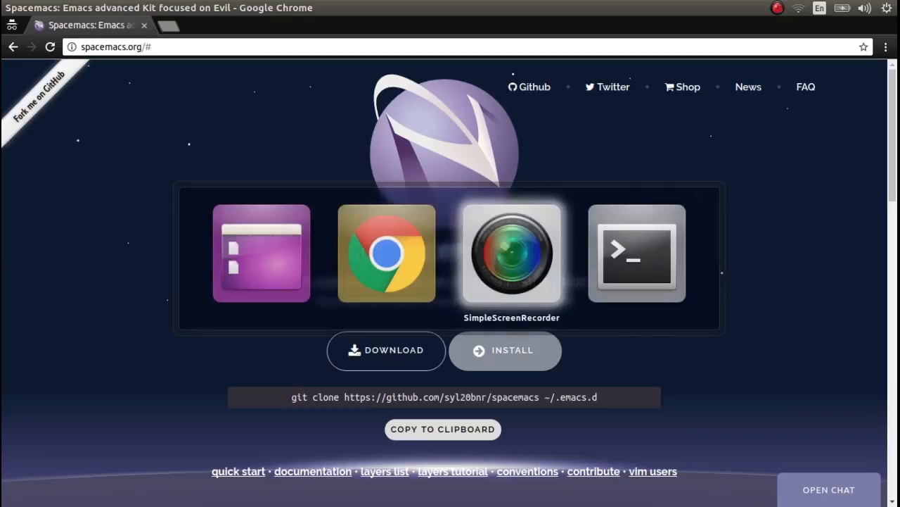
key("alt+Tab")
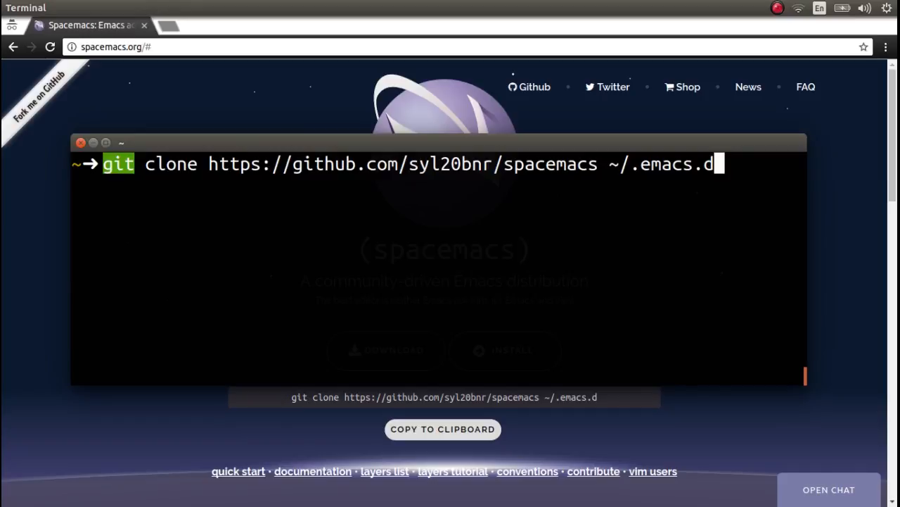
key("Return")
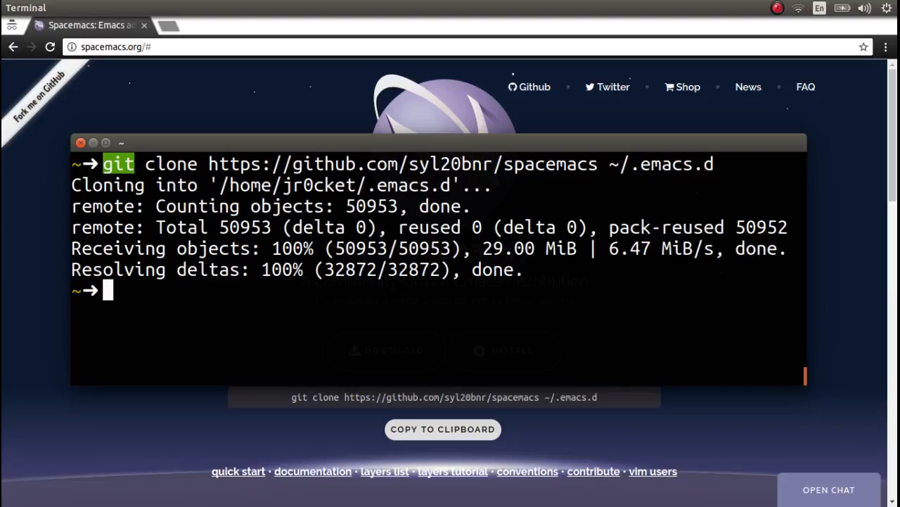
Step: Launch Emacs from the Unity Dash application search
key("super")
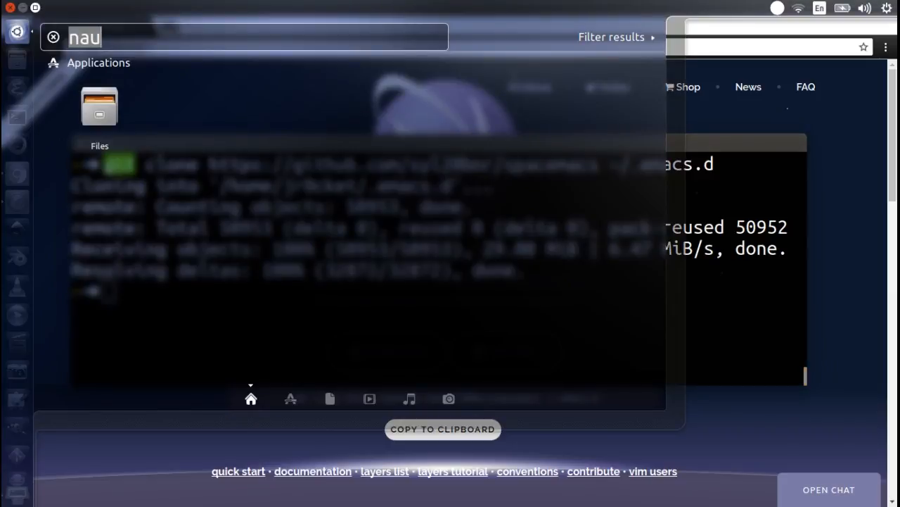
type("ema")
key("Return")
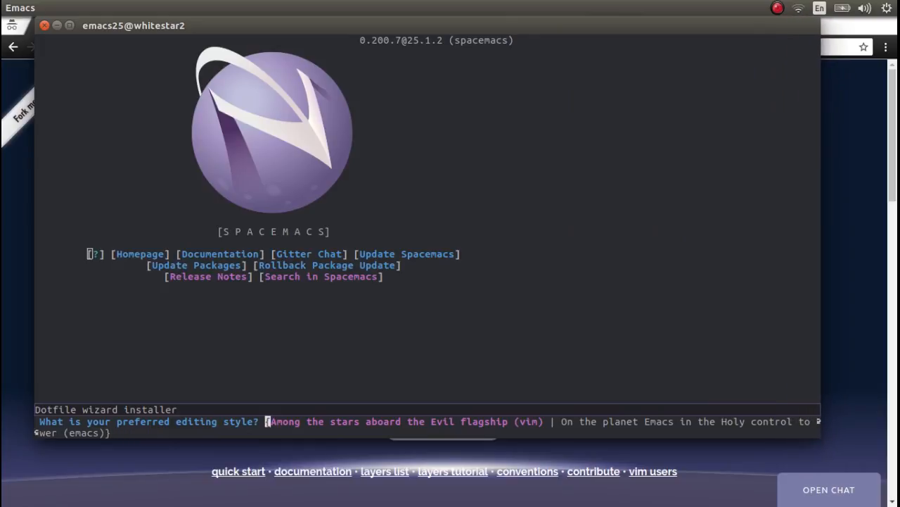
Step: Answer the dotfile wizard with vim editing style, standard spacemacs distribution and helm completion
key("Right")
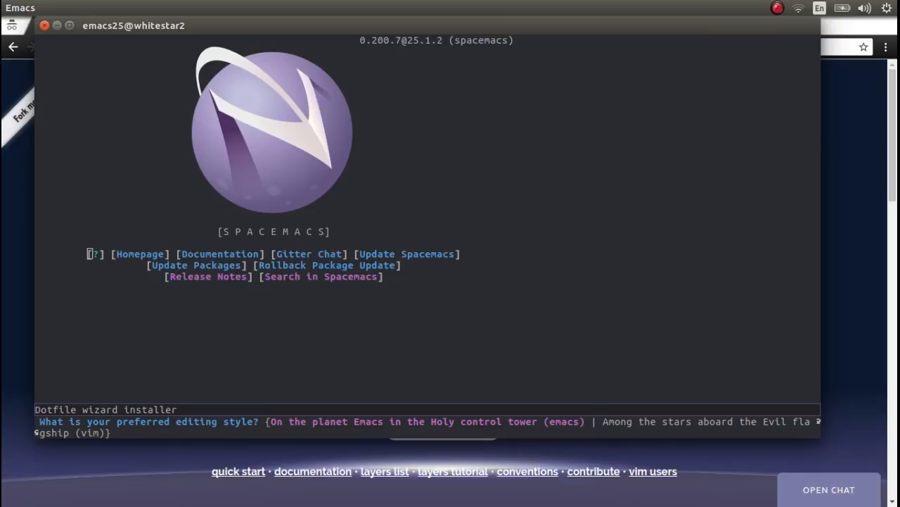
key("Right")
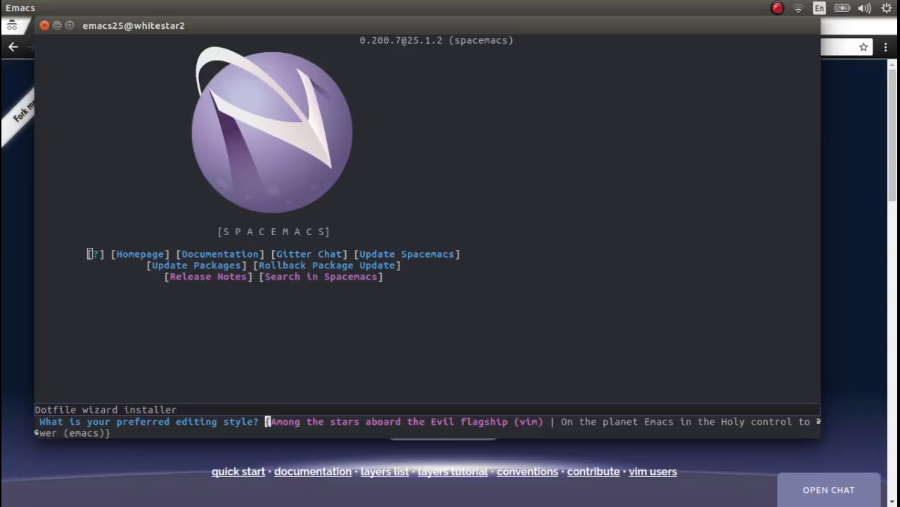
key("Return")
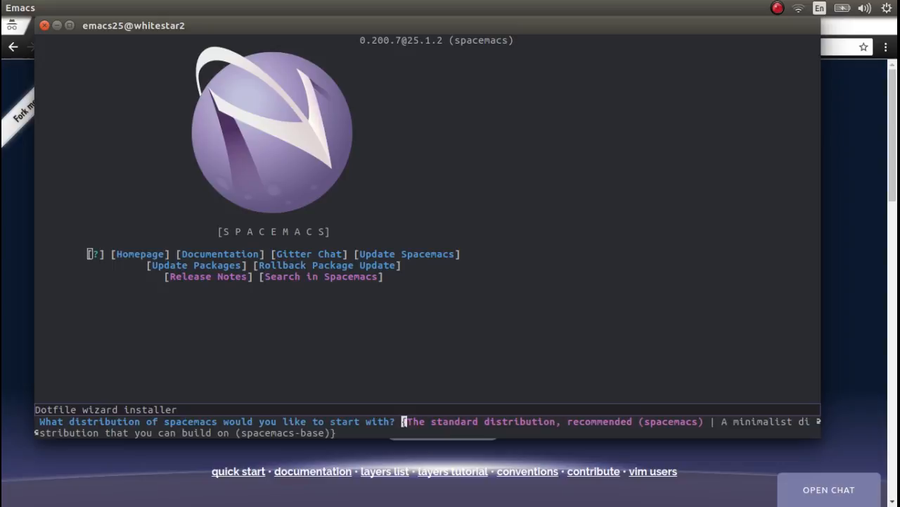
key("Return")
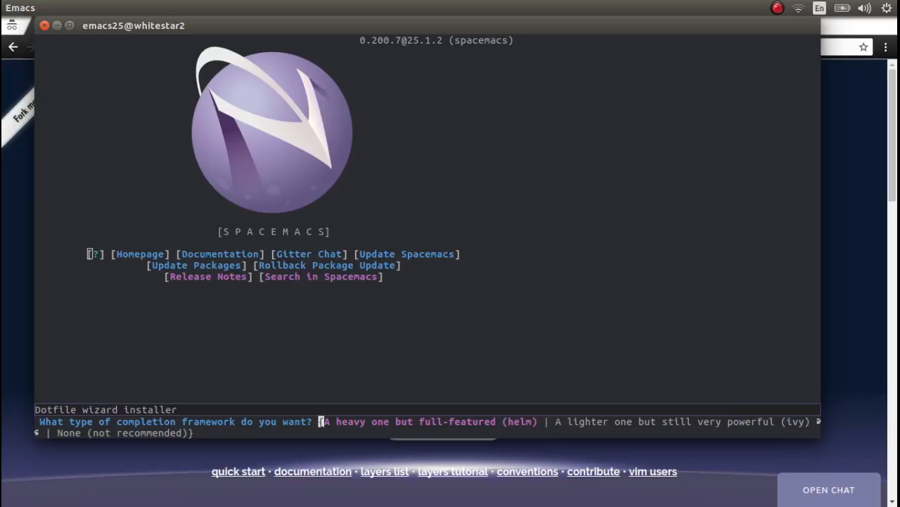
key("Return")
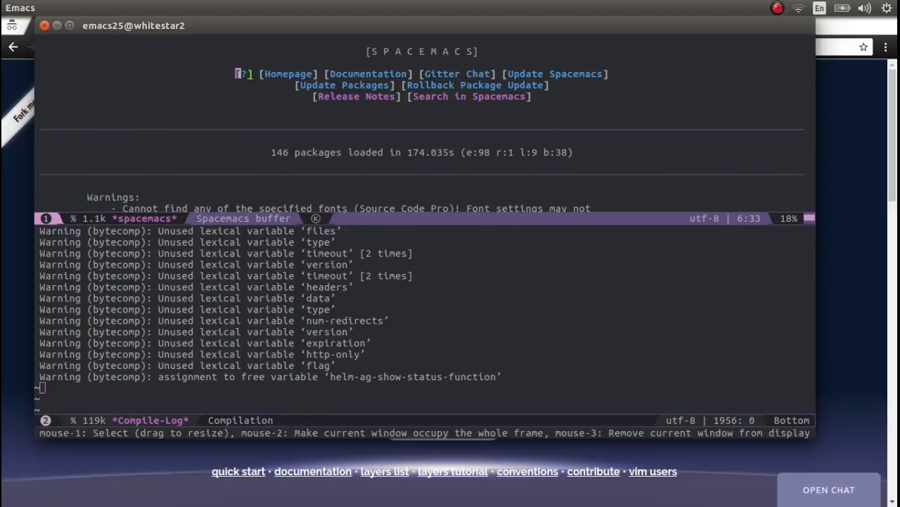
Step: Close the compile log window and move around the *spacemacs* home buffer
key("j")
key("j")
key("j")
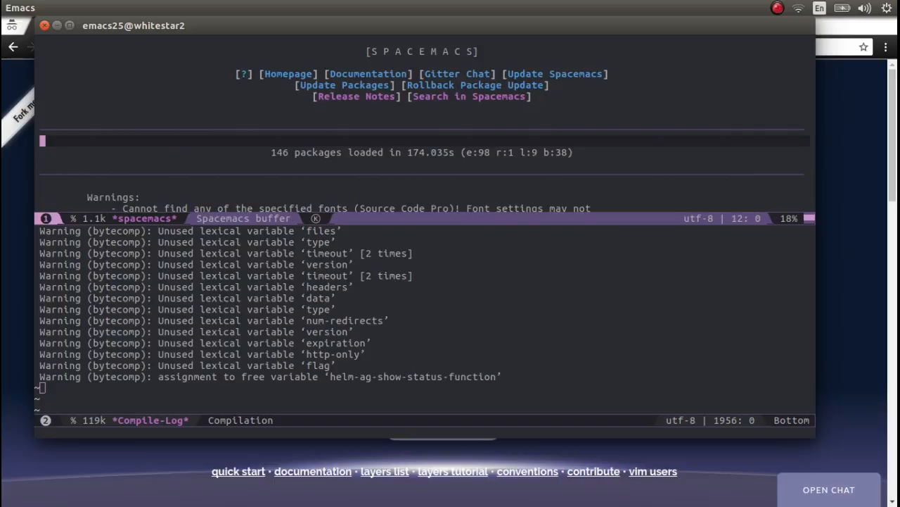
key("space")
key("w")
key("m")
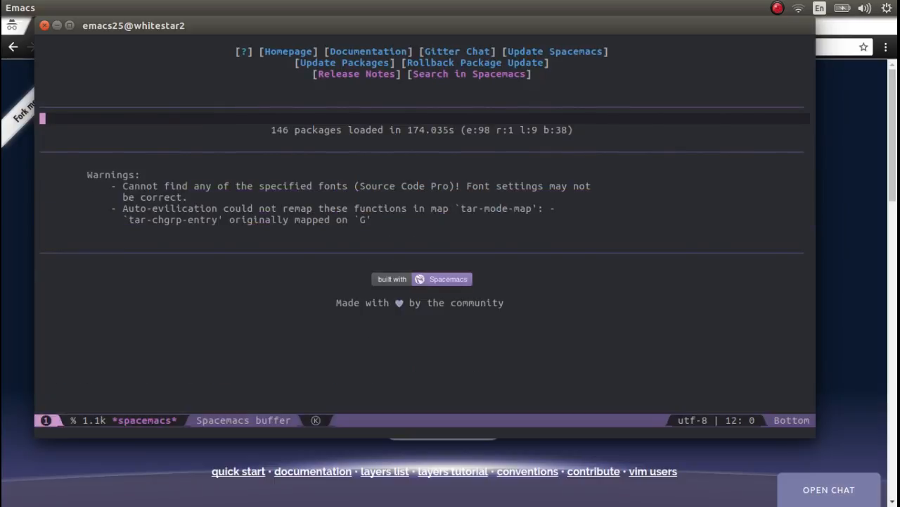
key("k")
key("k")
key("k")
key("k")
key("k")
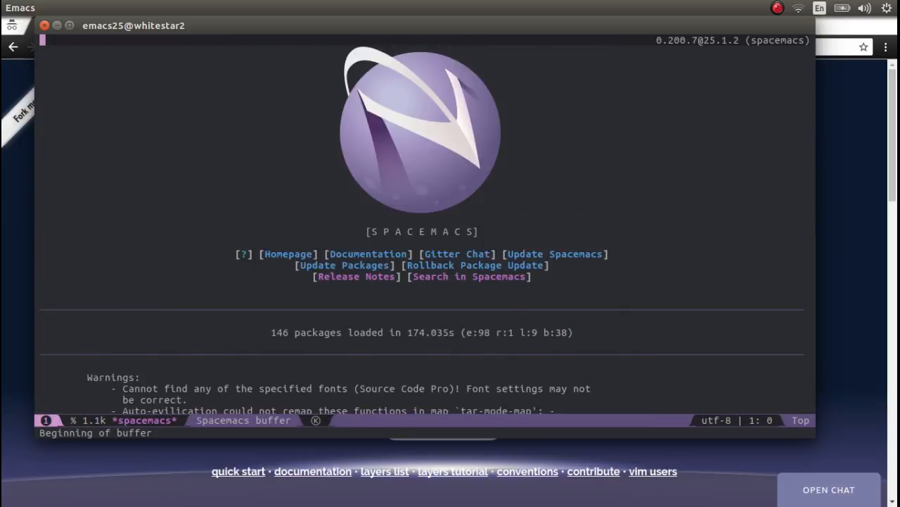
key("j")
key("j")
key("j")
key("j")
key("j")
key("j")
key("j")
key("j")
key("j")
key("j")
key("j")
key("j")
key("j")
key("j")
key("j")
key("k")
key("k")
key("k")
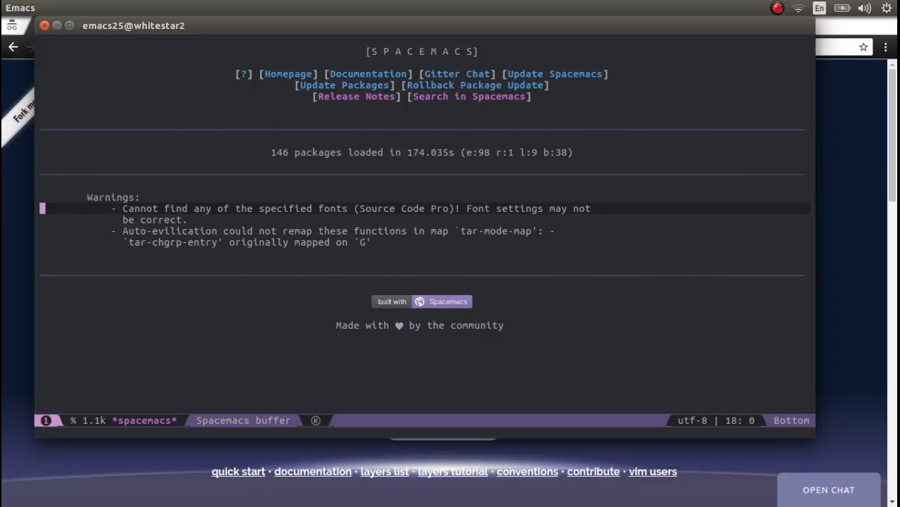
Step: Open the .spacemacs dotfile with SPC f e d
key("space")
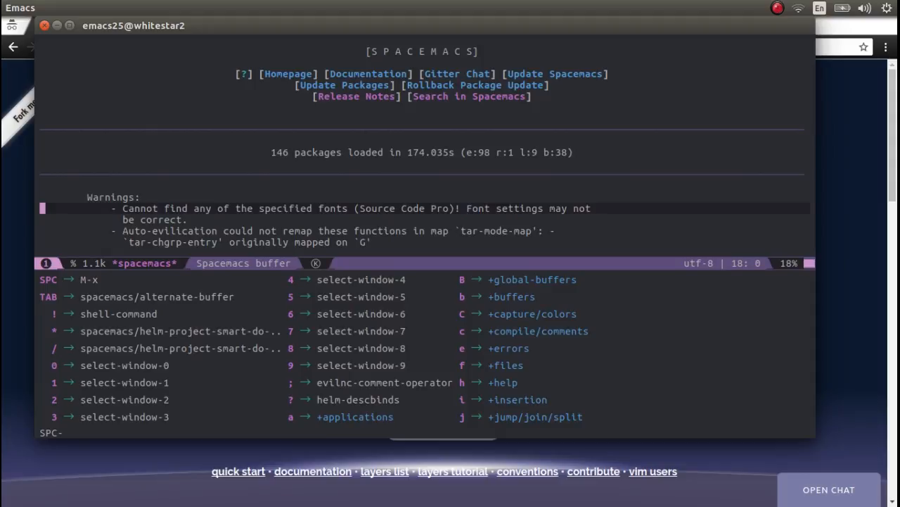
key("f")
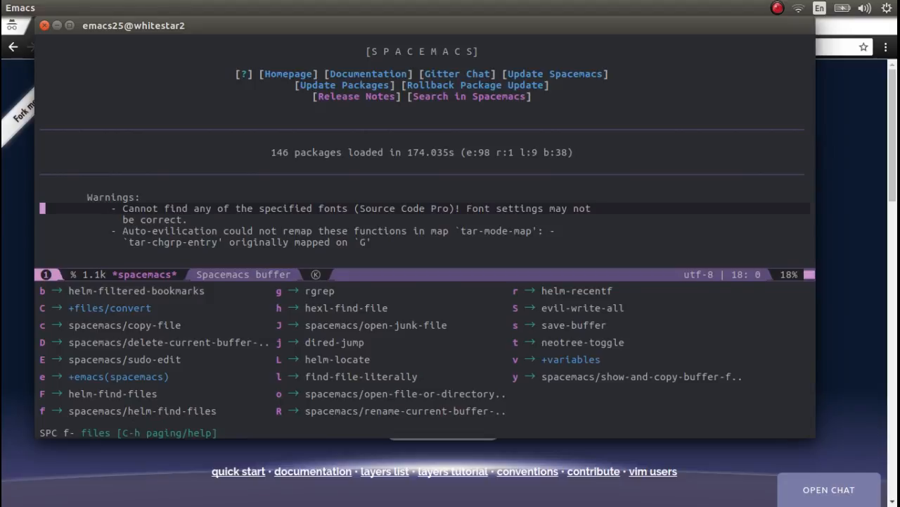
key("e")
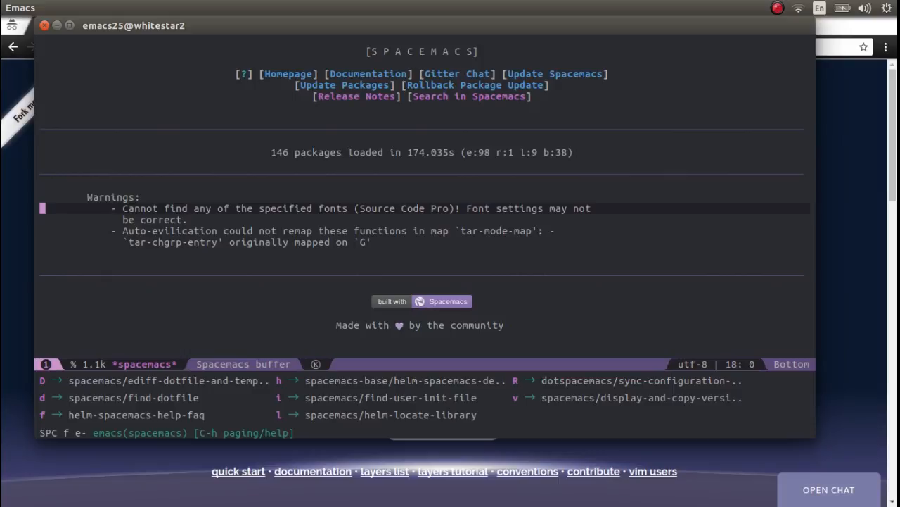
key("d")
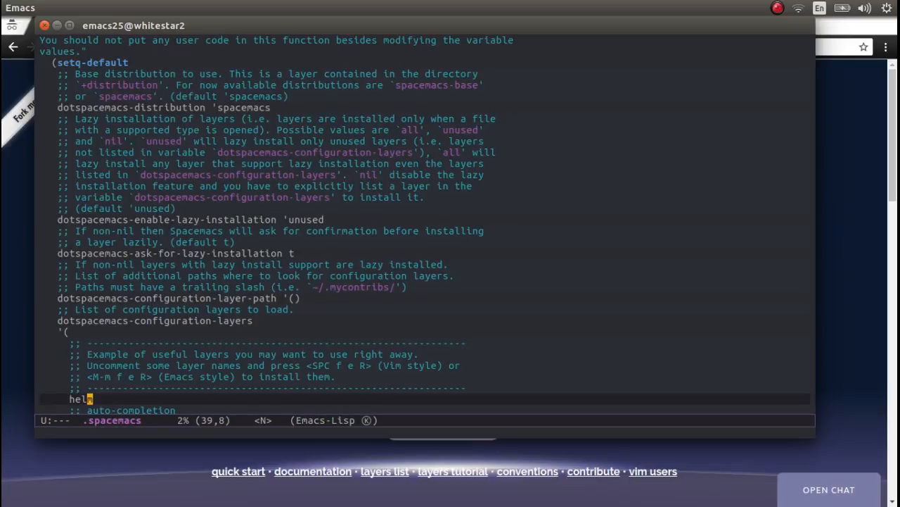
Step: Search for 'sour' to land on the dotspacemacs-default-font Source Code Pro line
key("slash")
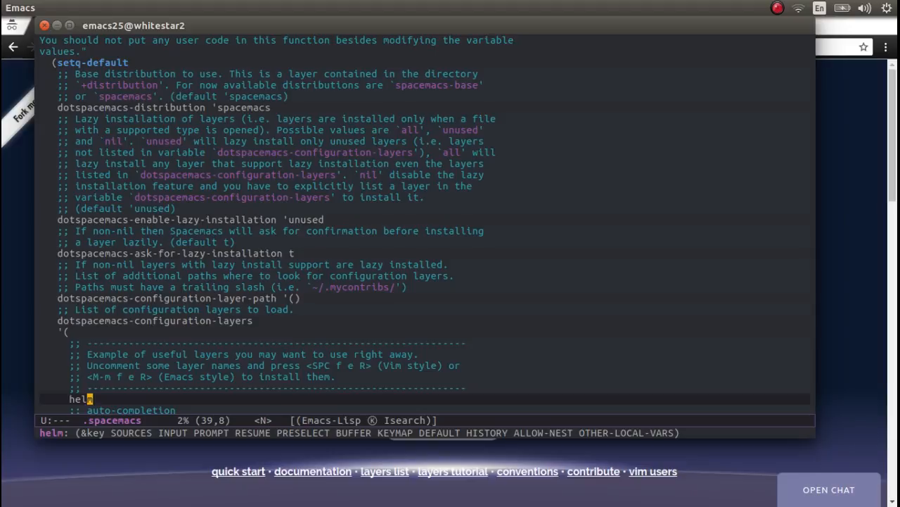
key("BackSpace")
key("BackSpace")
key("BackSpace")
type("so")
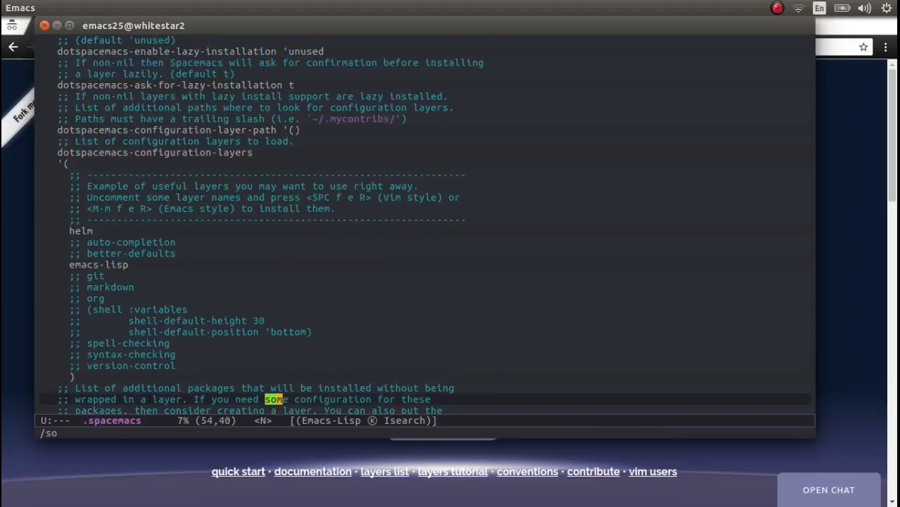
type("ur")
key("Return")
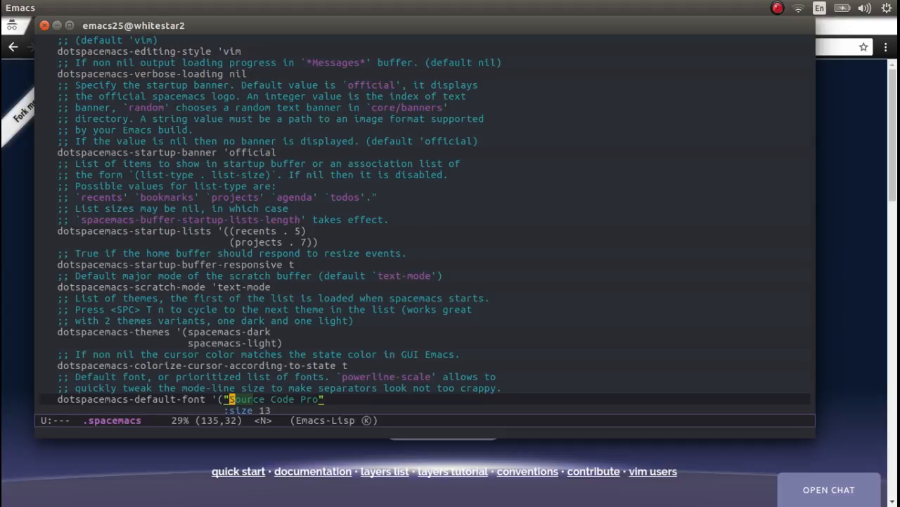
Step: Change the default font to Ubuntu Mono and its size from 13 to 20
key("c")
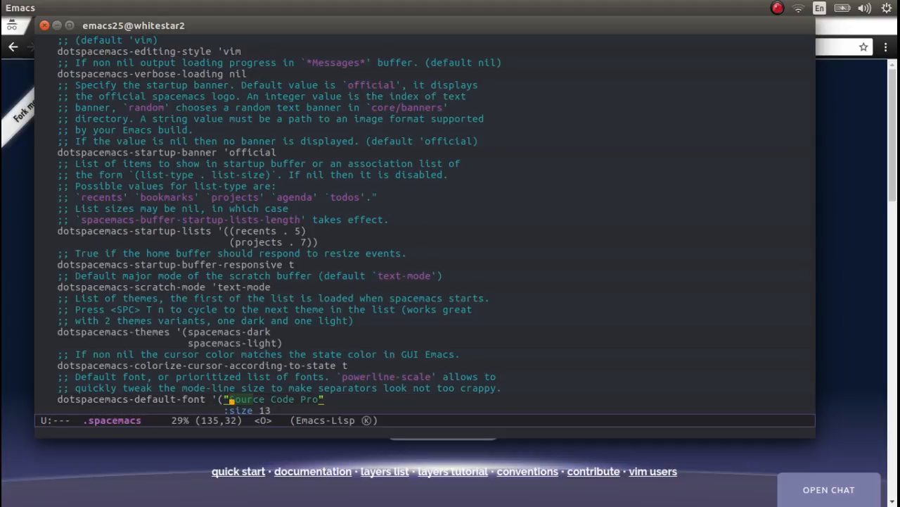
type("w")
type("U")
type("buntu Mono")
key("Delete")
key("Delete")
key("Delete")
key("Delete")
key("Delete")
key("Delete")
key("Delete")
key("Delete")
key("Delete")
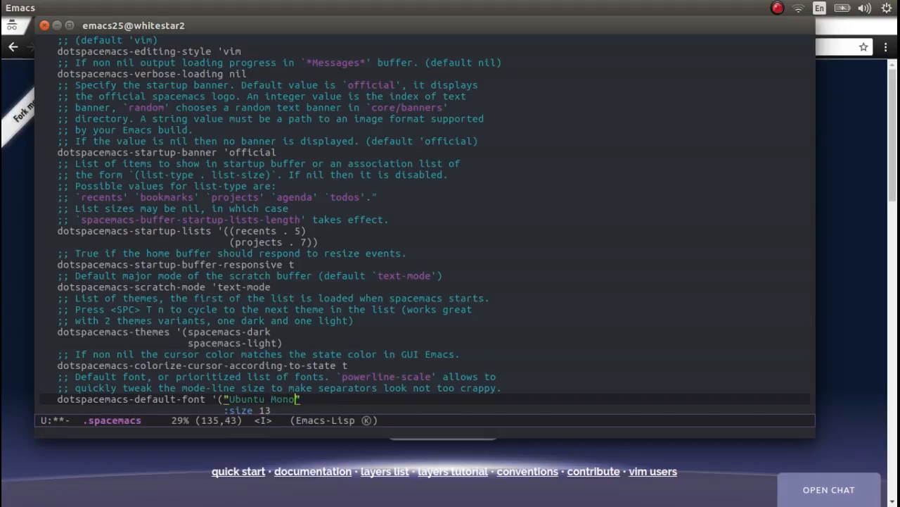
key("Down")
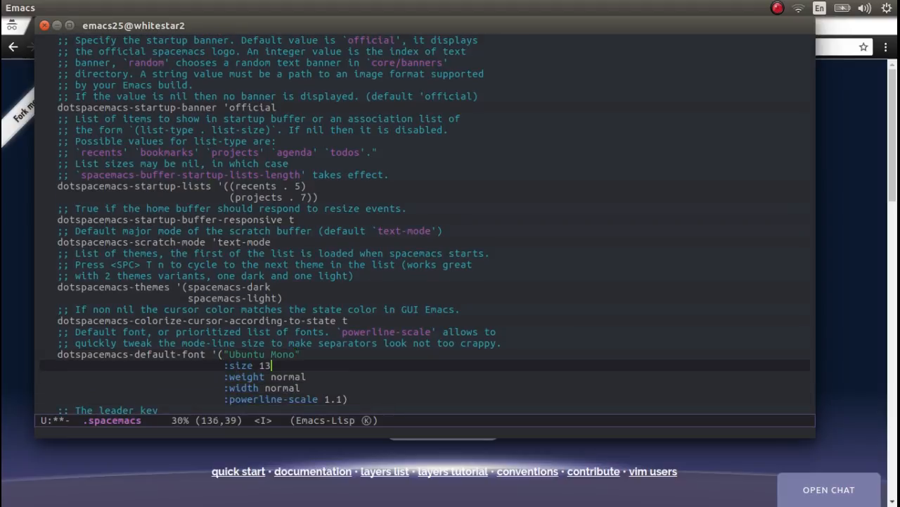
key("BackSpace")
key("BackSpace")
type("20")
Step: Change the powerline-scale value from 1.1 to 1.2
key("Down")
key("Down")
key("Down")
key("Right")
key("Right")
key("Right")
key("Right")
key("Right")
key("Right")
key("BackSpace")
type("2")
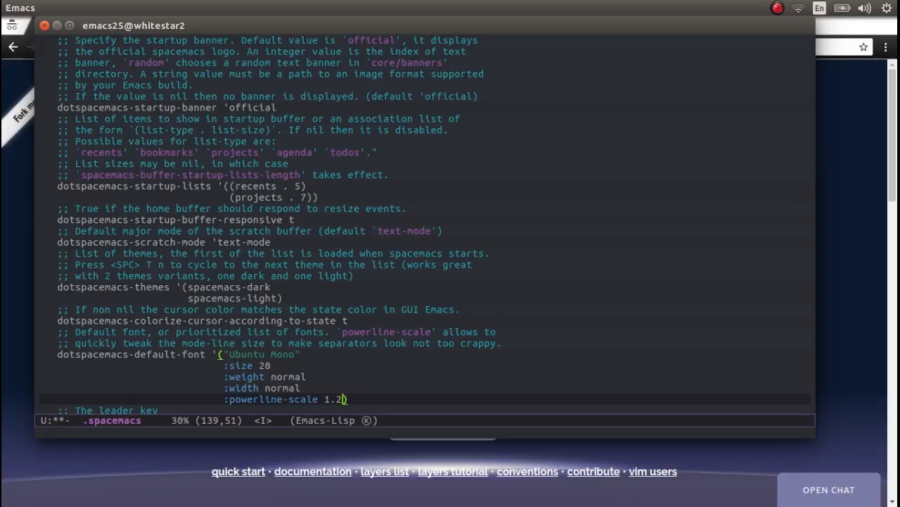
key("Down")
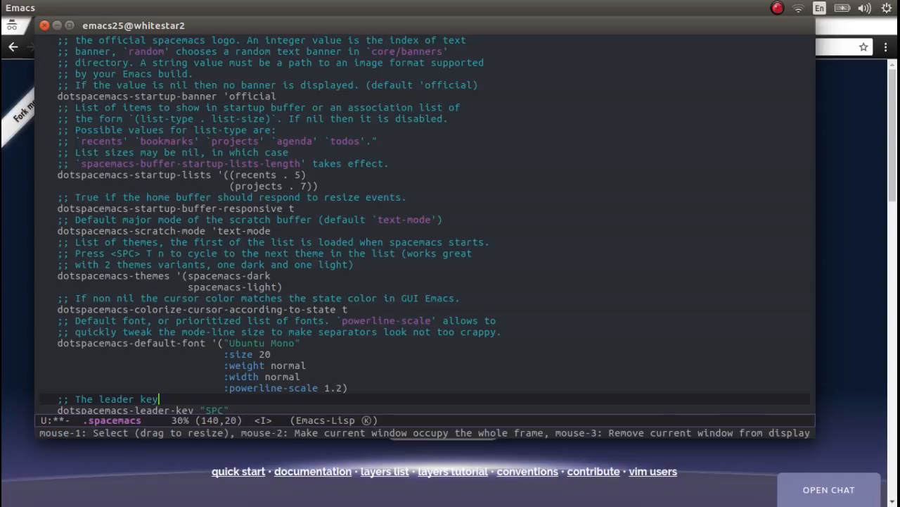
Step: Leave insert state and save the .spacemacs file with SPC f s
key("Up")
key("End")
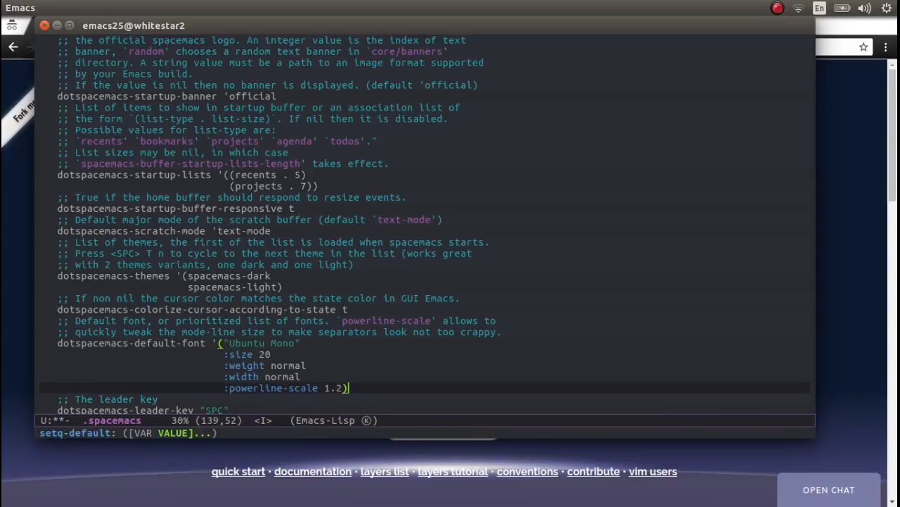
key("Escape")
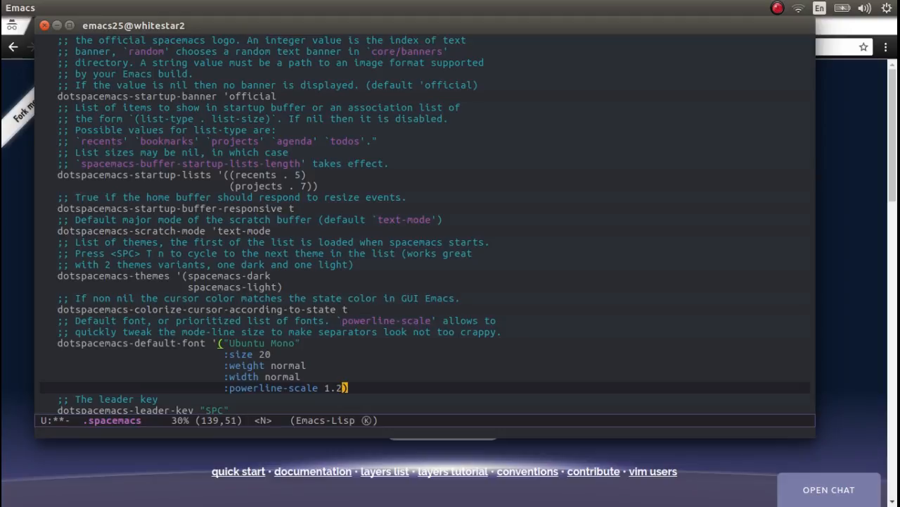
key("space")
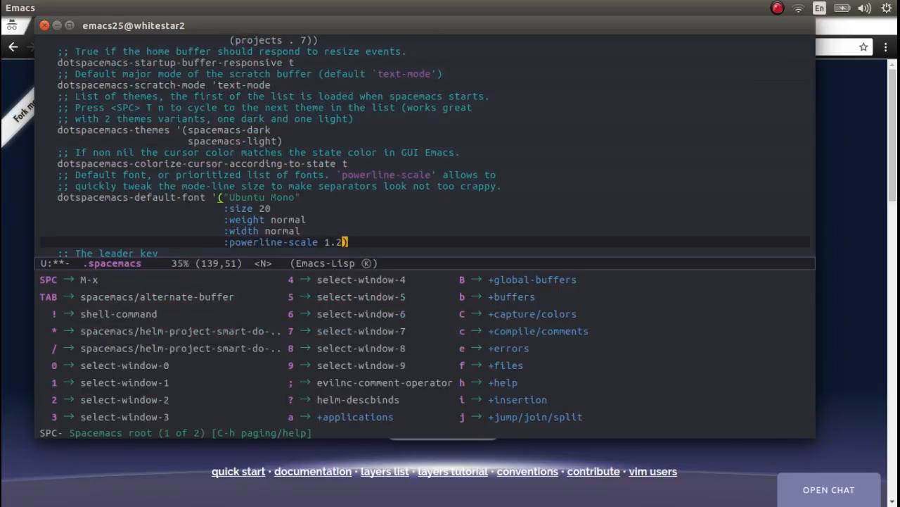
key("f")
key("s")
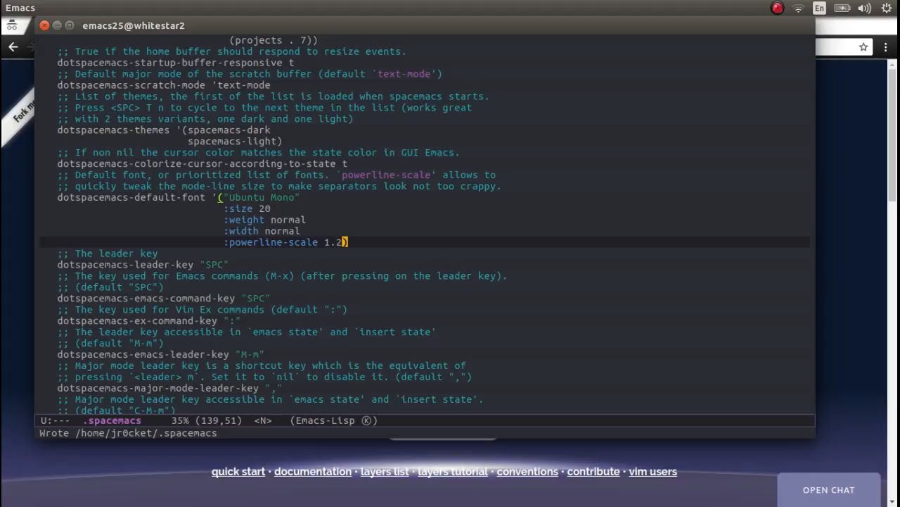
Step: Bring up the SPC q quit commands to exit Emacs
key("space")
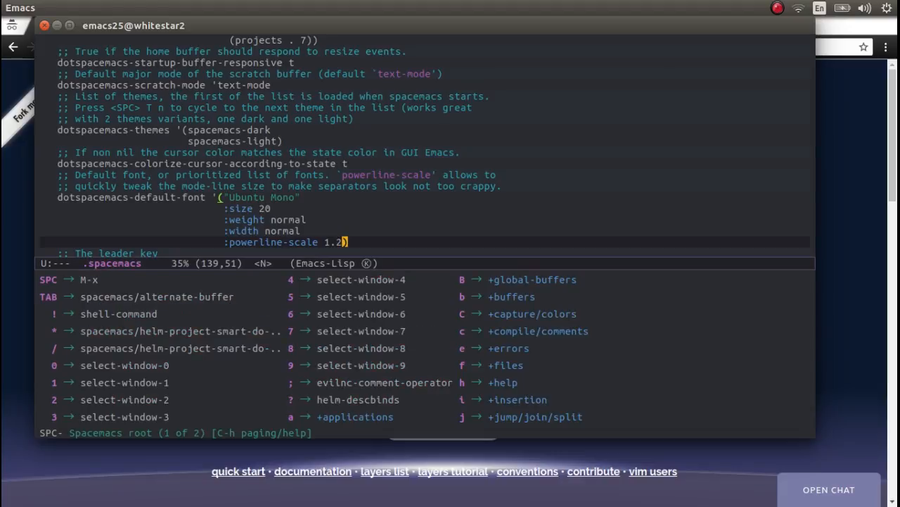
key("q")
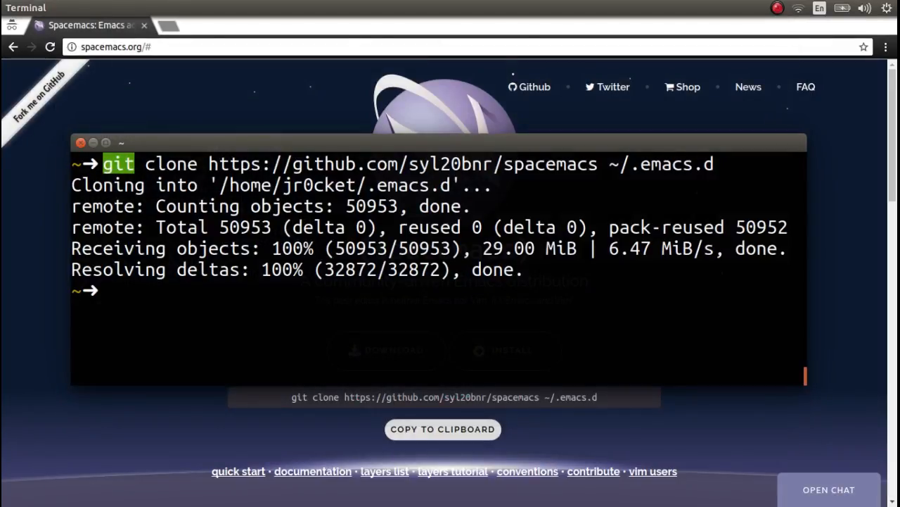
Step: Relaunch Emacs by searching 'ema' in the Unity Dash
key("super")
type("ema")
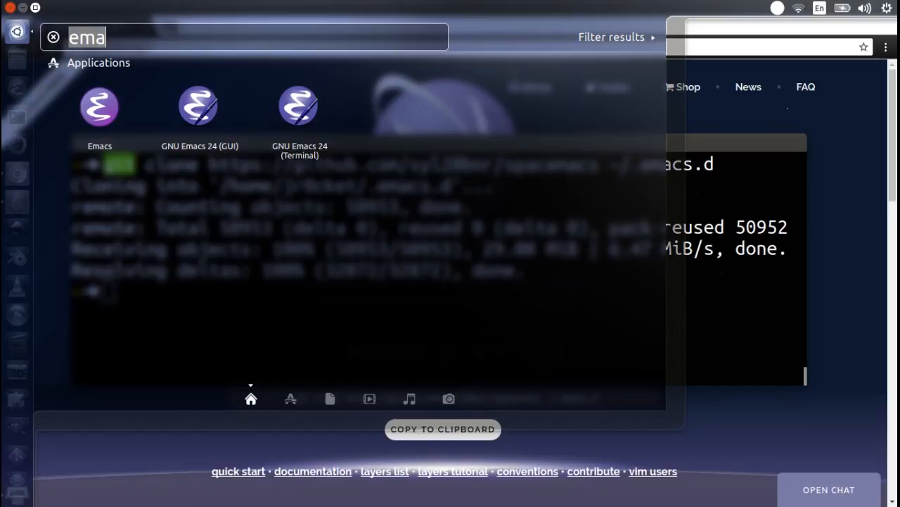
key("Return")
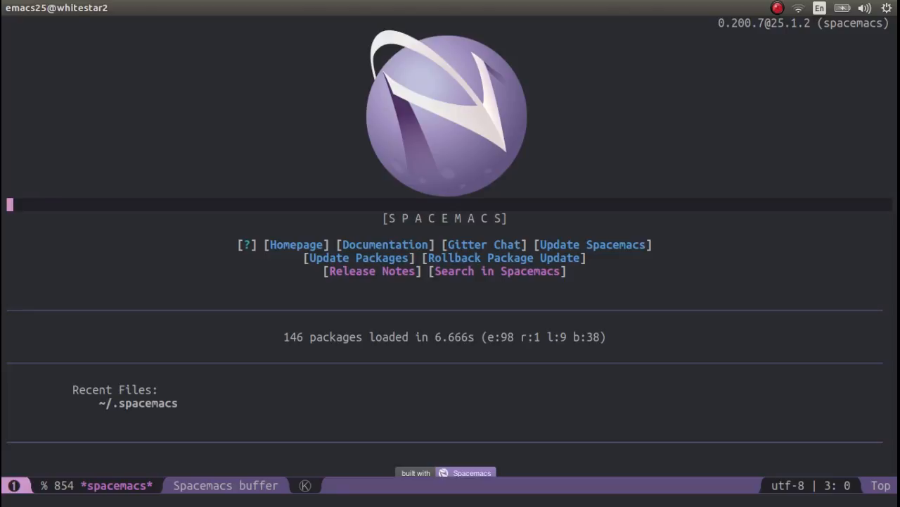
Step: Start eshell via M-x and change into the projects folder
key("space")
key("space")
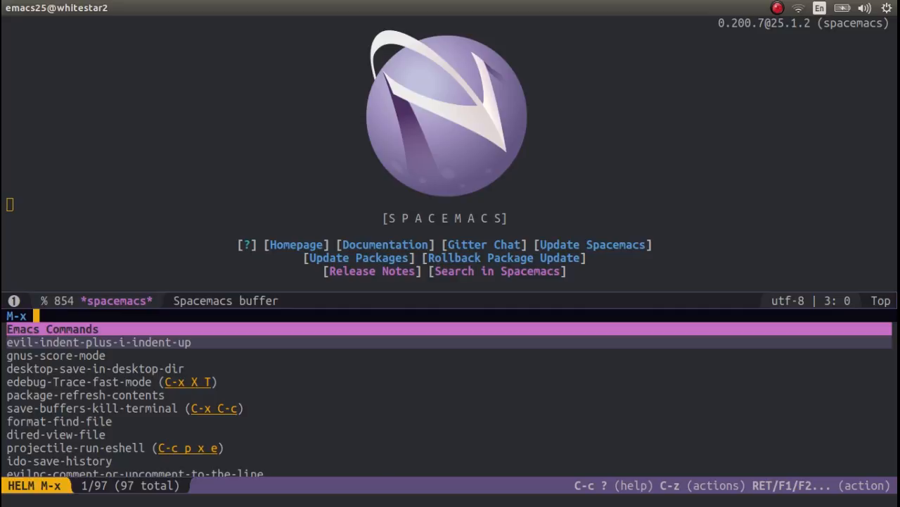
type("e")
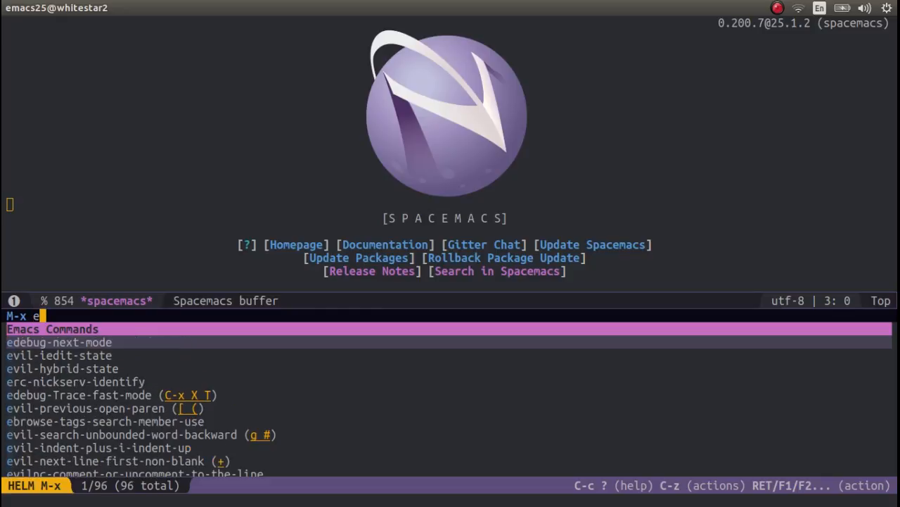
type("shel")
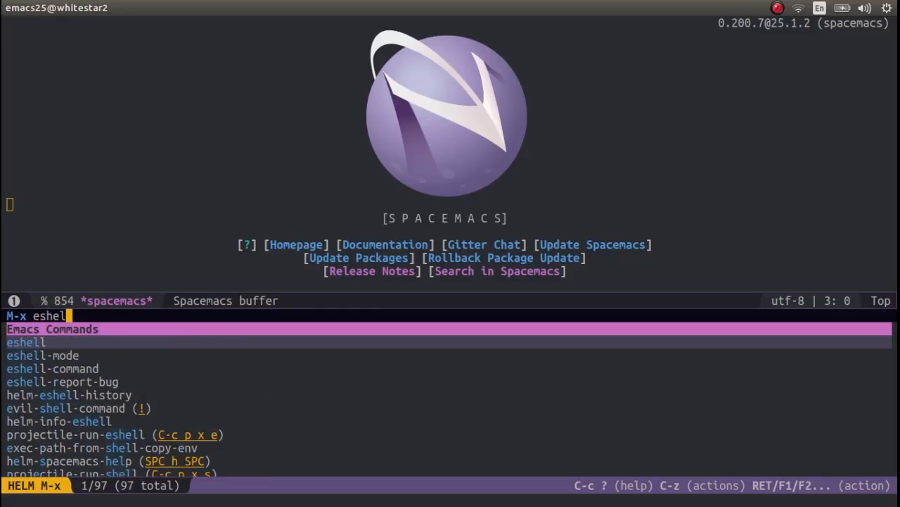
type("l")
key("Return")
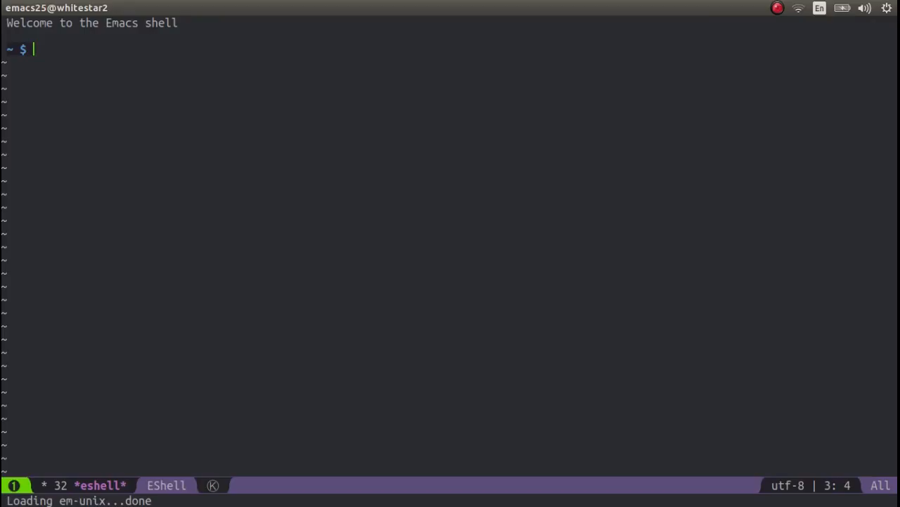
type("dcd pre")
key("BackSpace")
type("ojects")
key("Return")
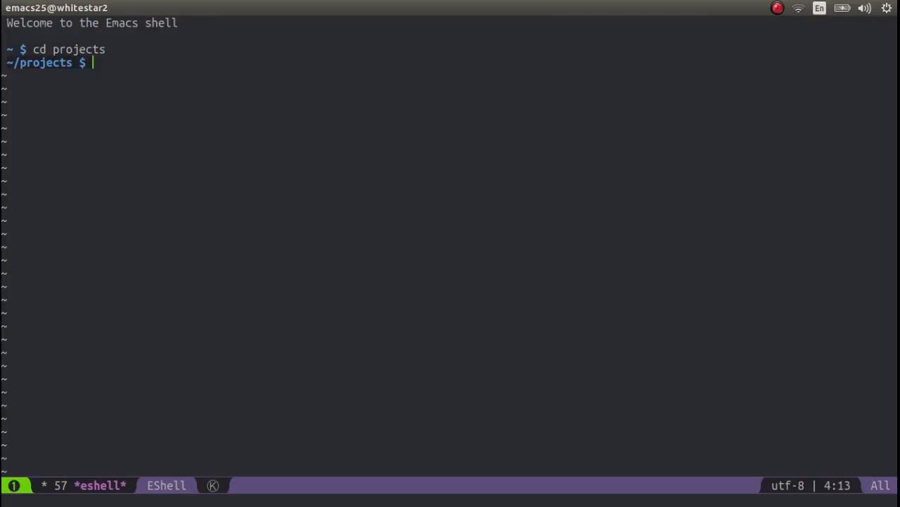
type("lein new p")
Step: Run 'lein new spacemacs-clojure' and list the new project's files
key("BackSpace")
type("spacemacs-clojure")
key("Return")
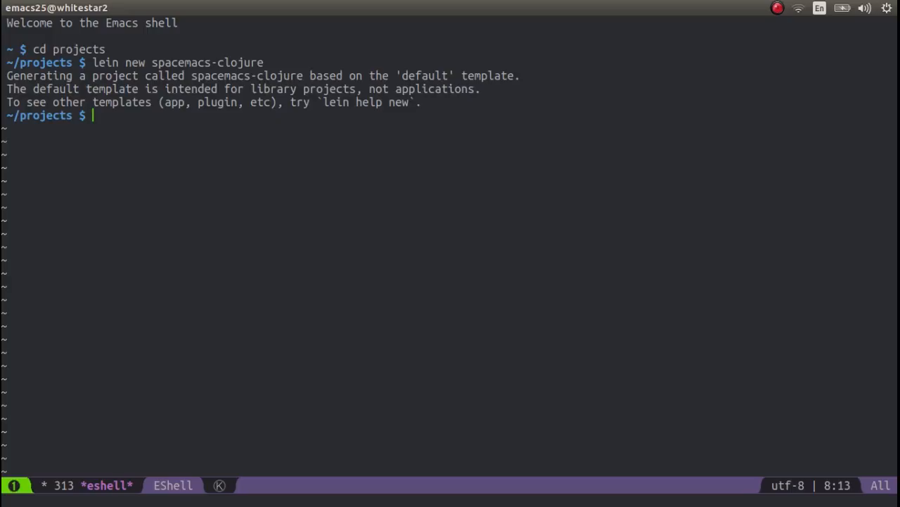
type("ls")
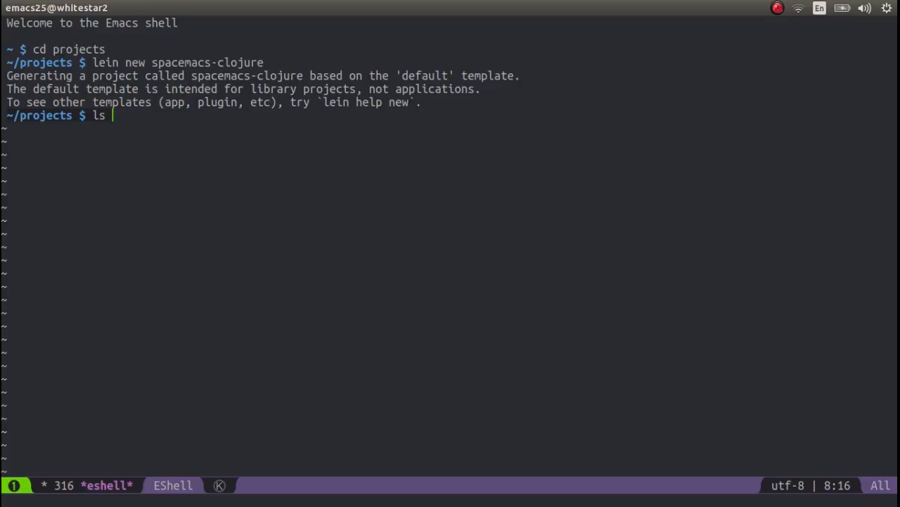
type("spac")
key("Tab")
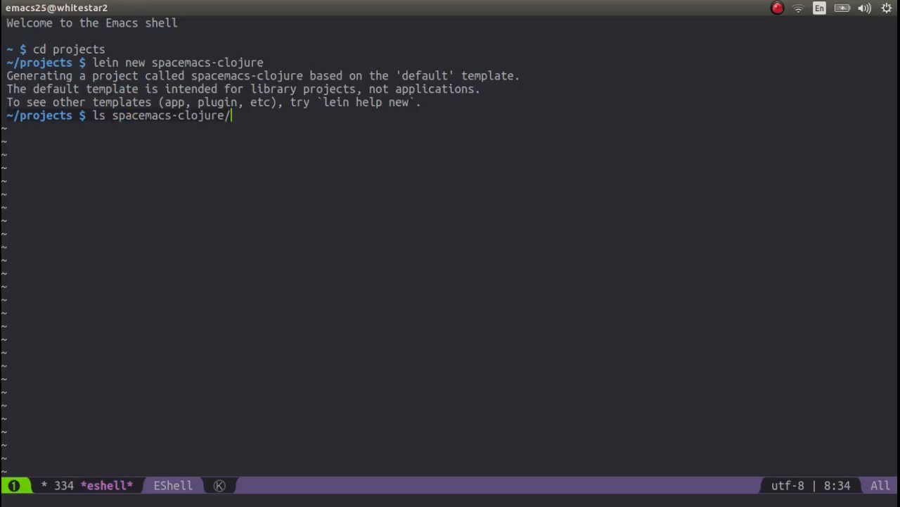
key("Return")
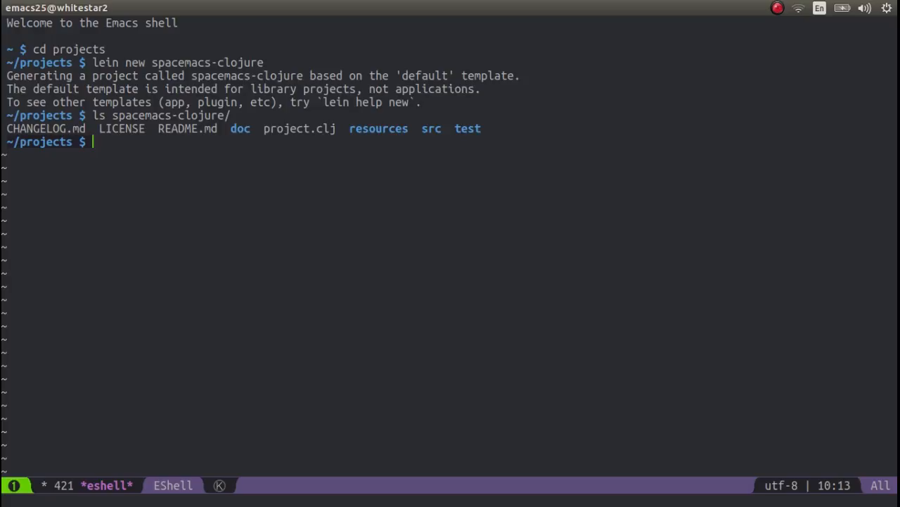
key("Escape")
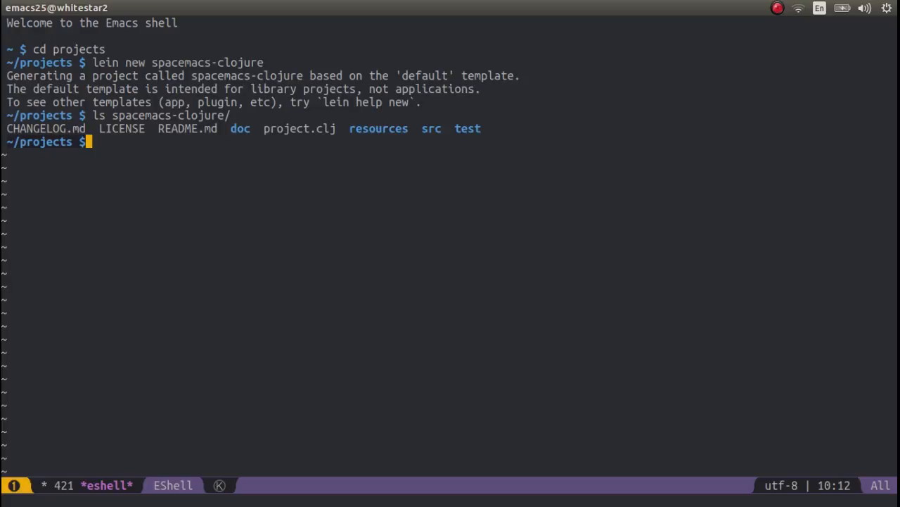
Step: Open spacemacs-clojure/project.clj through the SPC f f file finder
key("space")
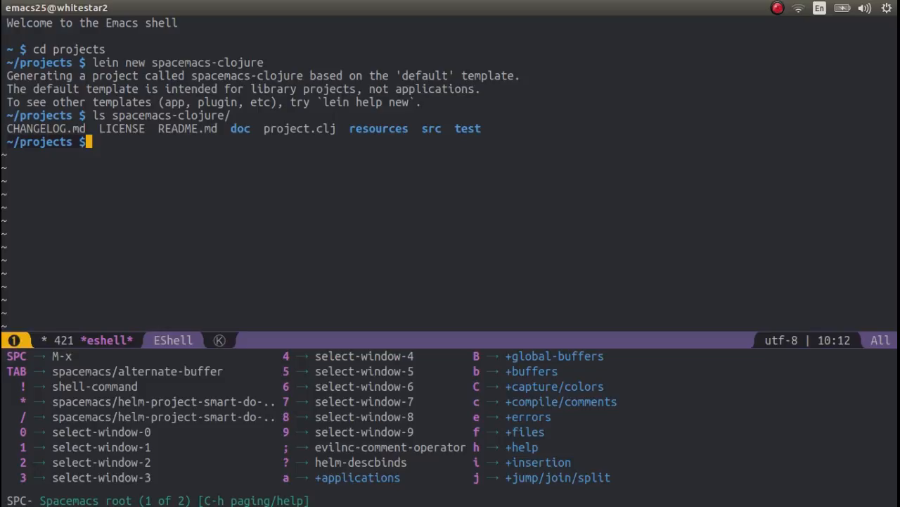
key("f")
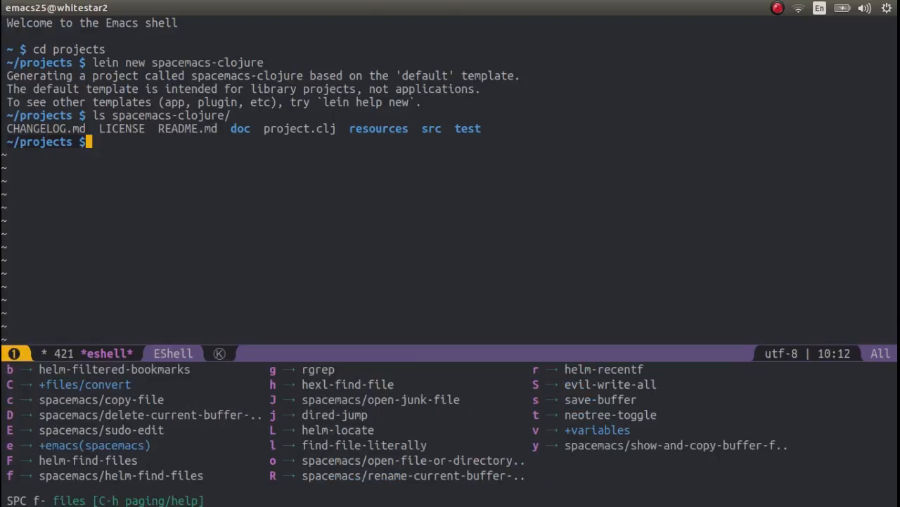
key("f")
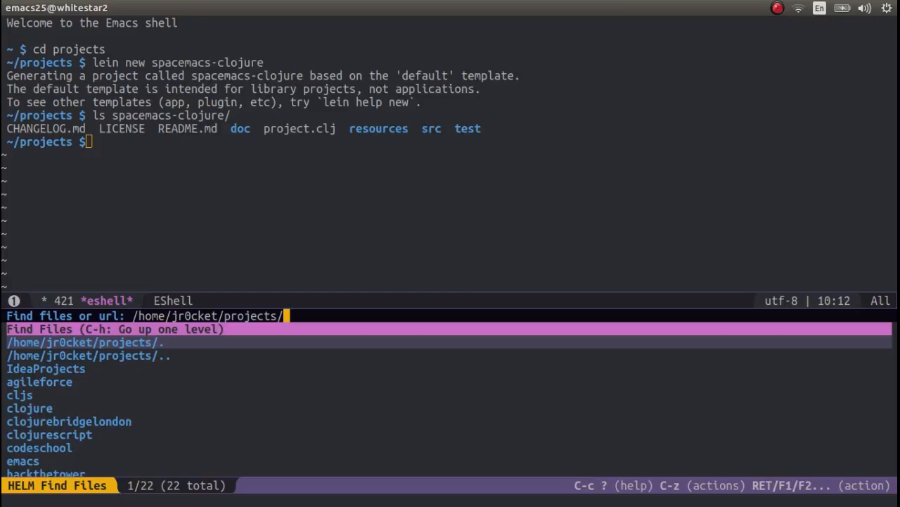
type("s")
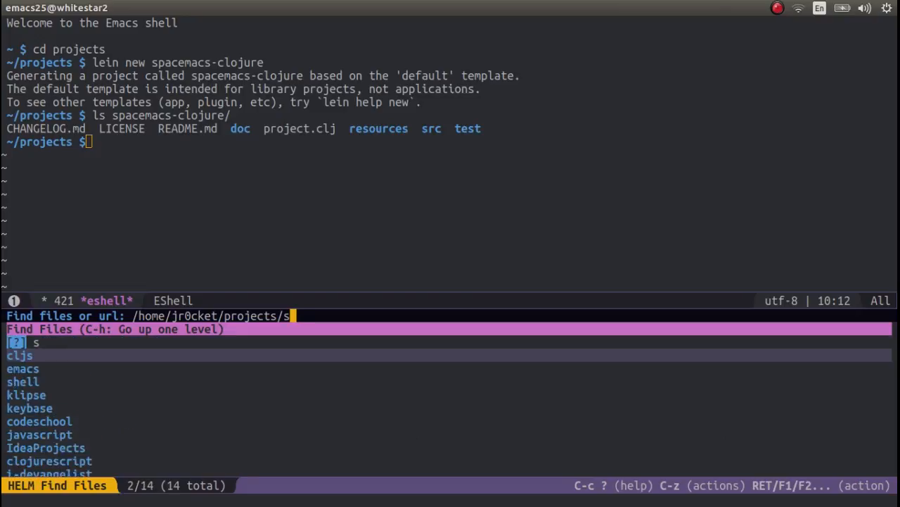
type("pac")
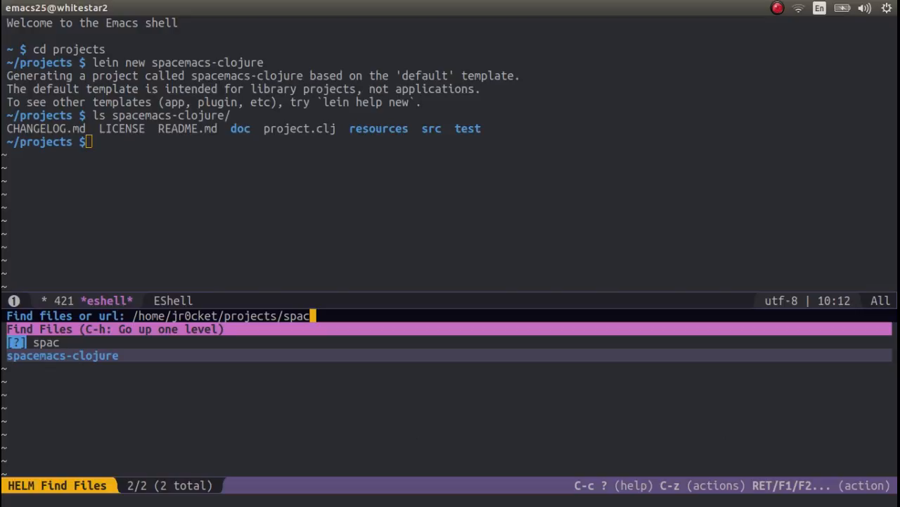
key("Tab")
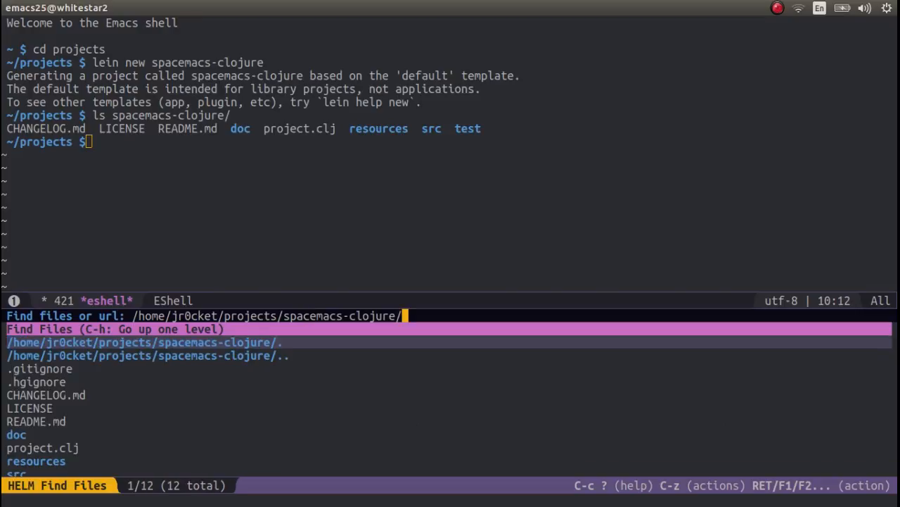
type("proj")
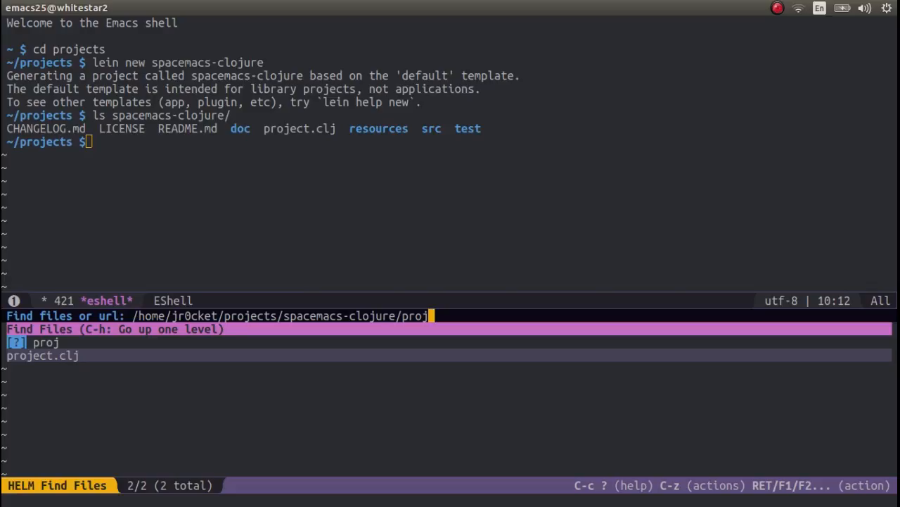
key("Return")
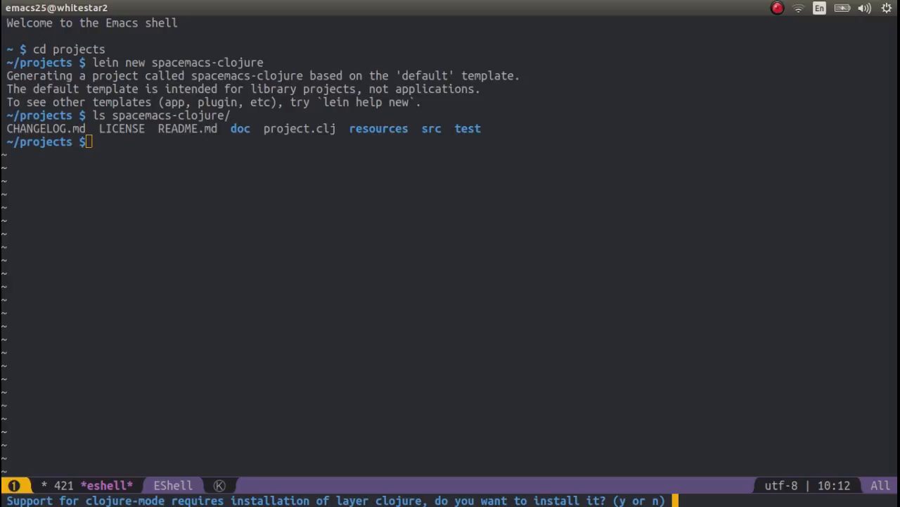
Step: Answer y to install the clojure layer so project.clj opens in Clojure mode
key("y")
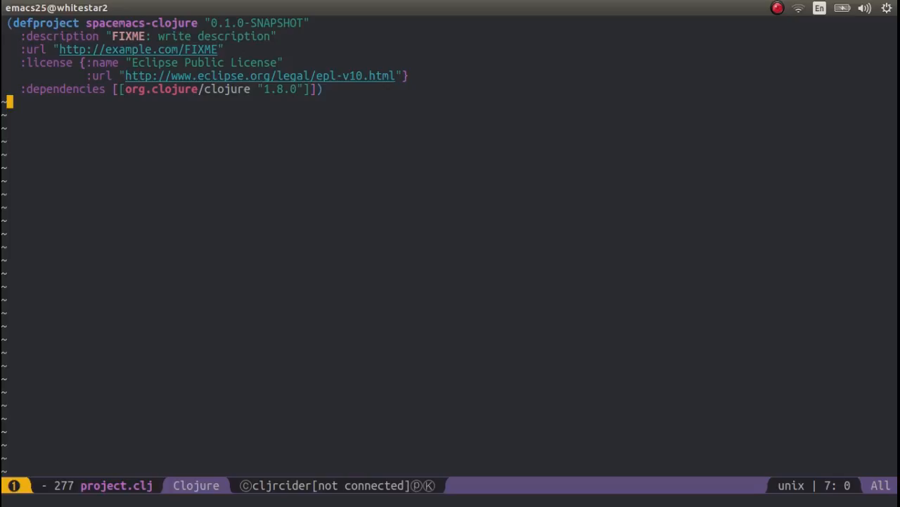
Step: Find and open src/spacemacs_clojure/core.clj via SPC f f, showing the foo function
key("space")
key("f")
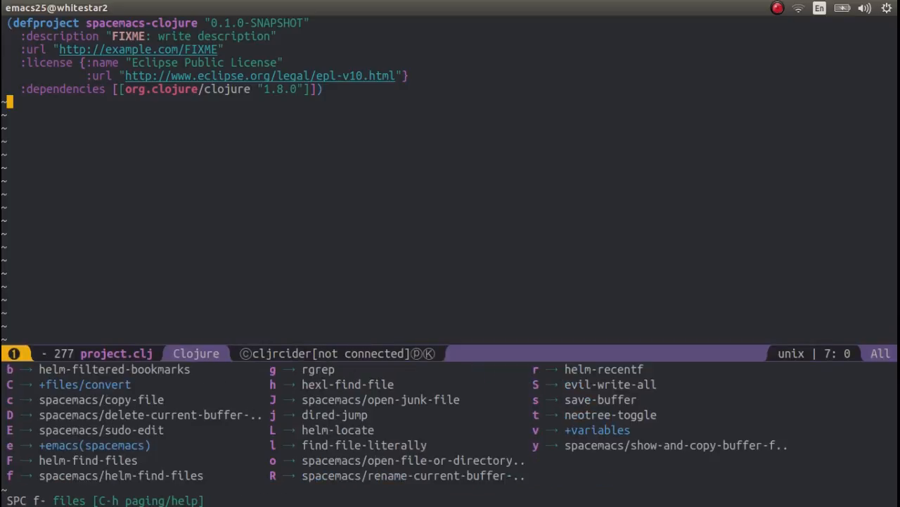
key("f")
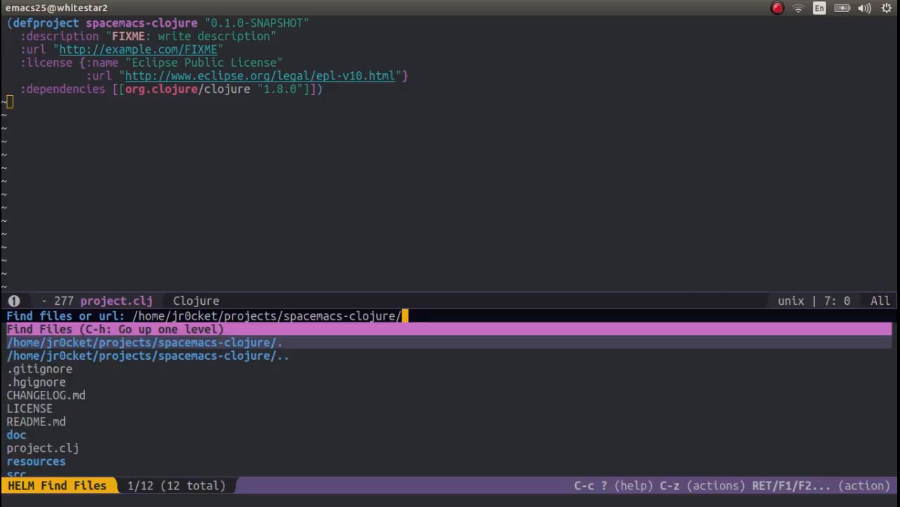
type("src/spacemacs_clojure/")
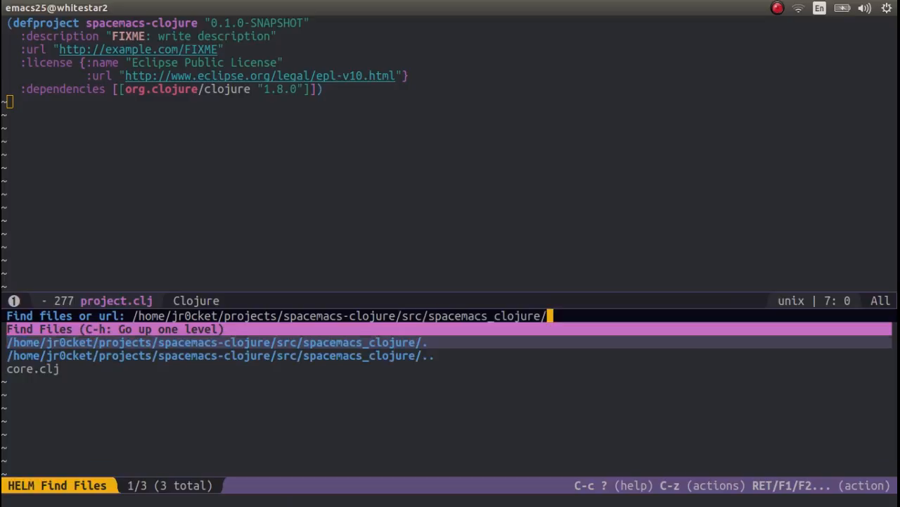
type("c")
key("Tab")
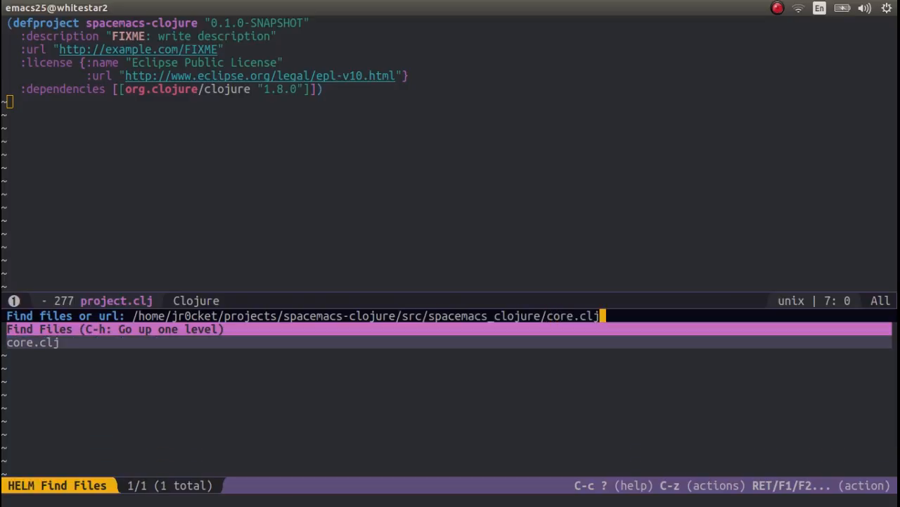
key("Return")
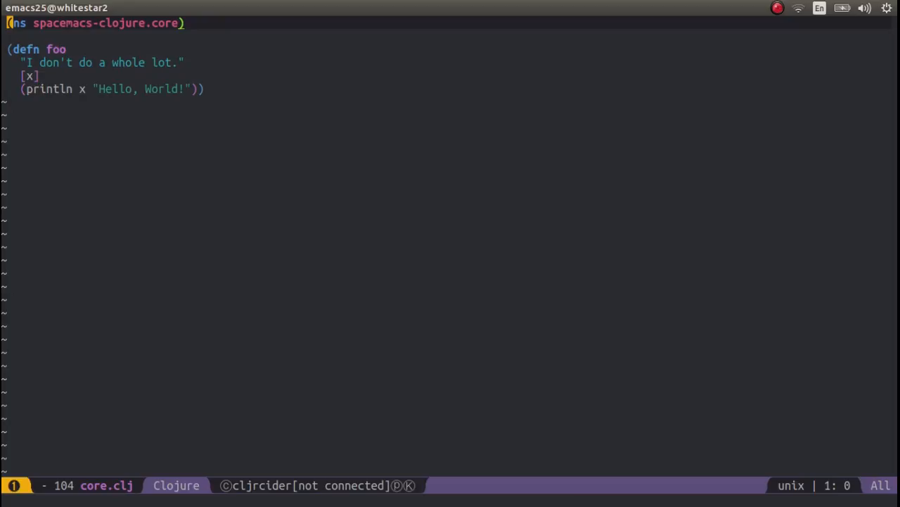
Step: Move through the namespace and foo definition to a new line at the end of core.clj
key("j")
key("k")
key("l")
key("l")
key("l")
key("l")
key("l")
key("l")
key("l")
key("h")
key("j")
key("h")
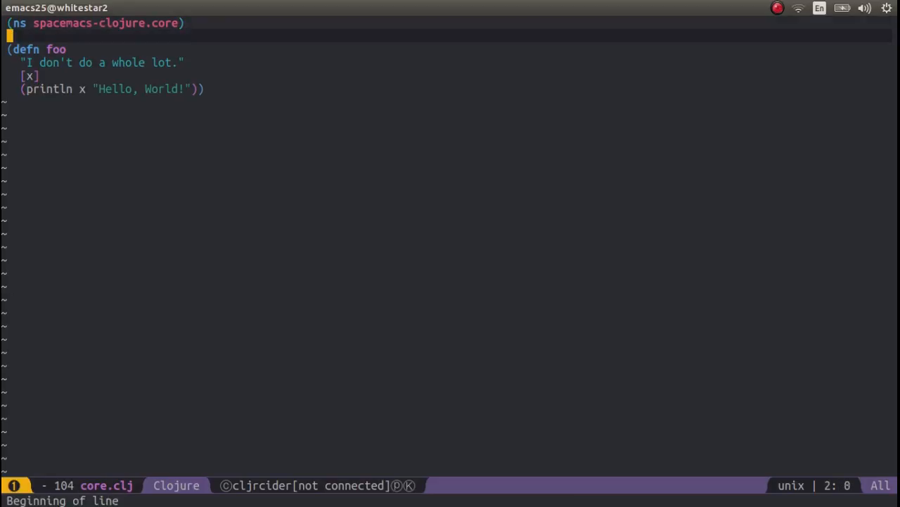
key("j")
key("j")
key("j")
key("j")
key("j")
key("j")
key("i")
key("Return")
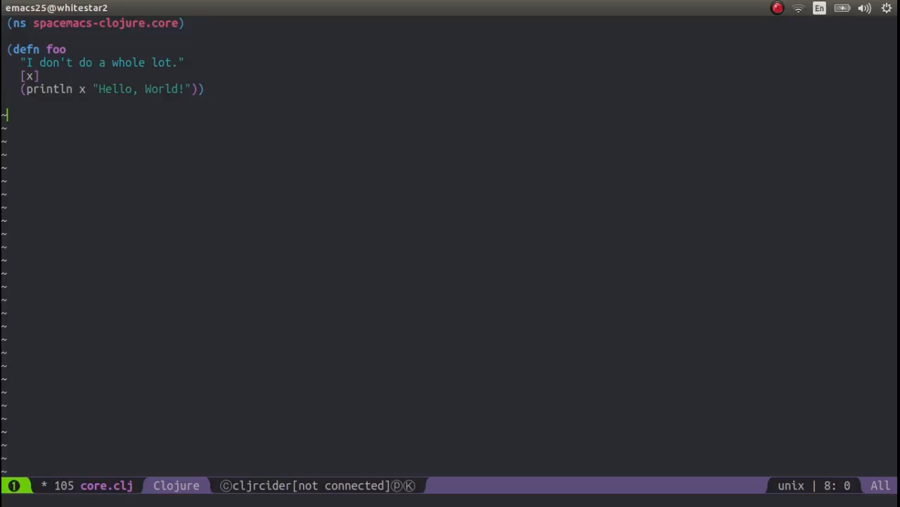
type("(")
type("foo ")
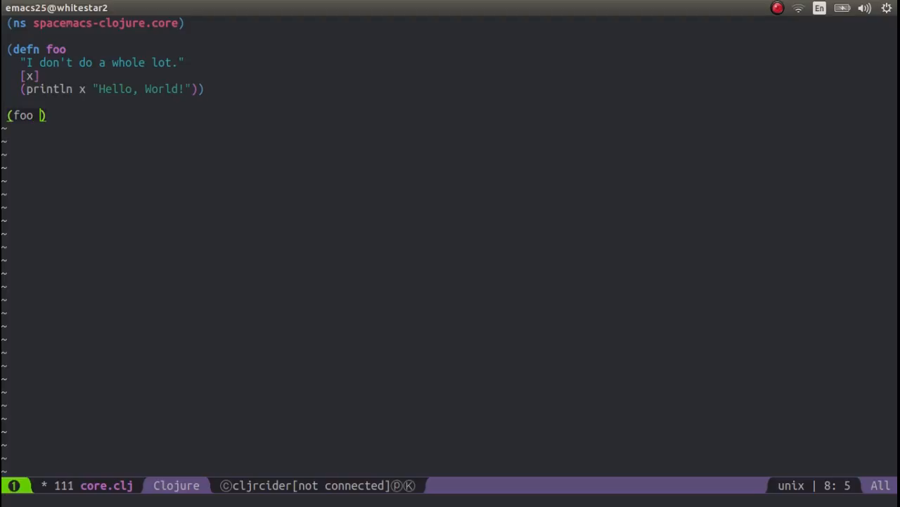
type("\"Spacemacs\"")
Step: Finish the (foo "Spacemacs") call line and leave insert mode
key("Left")
key("Left")
key("Left")
key("Left")
key("Left")
key("Left")
key("Left")
key("Left")
key("Left")
key("Right")
key("Right")
key("Right")
key("Right")
key("Right")
key("Right")
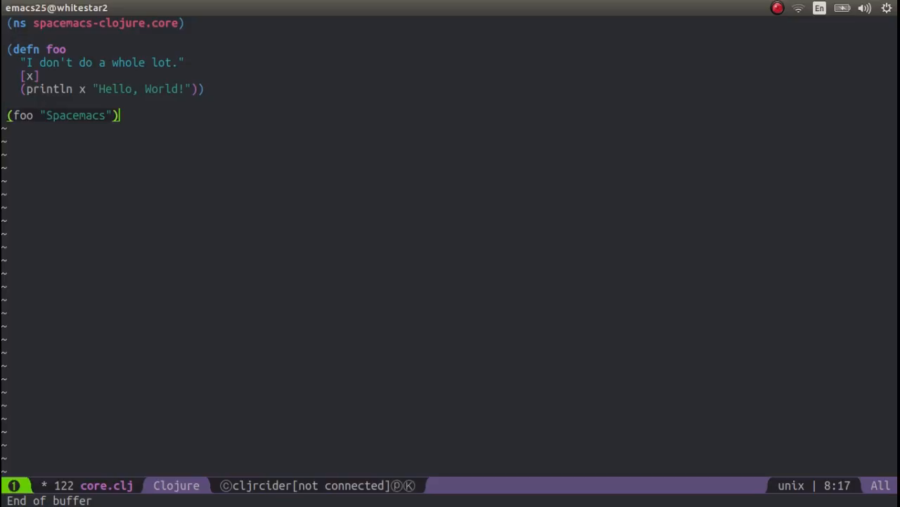
key("Escape")
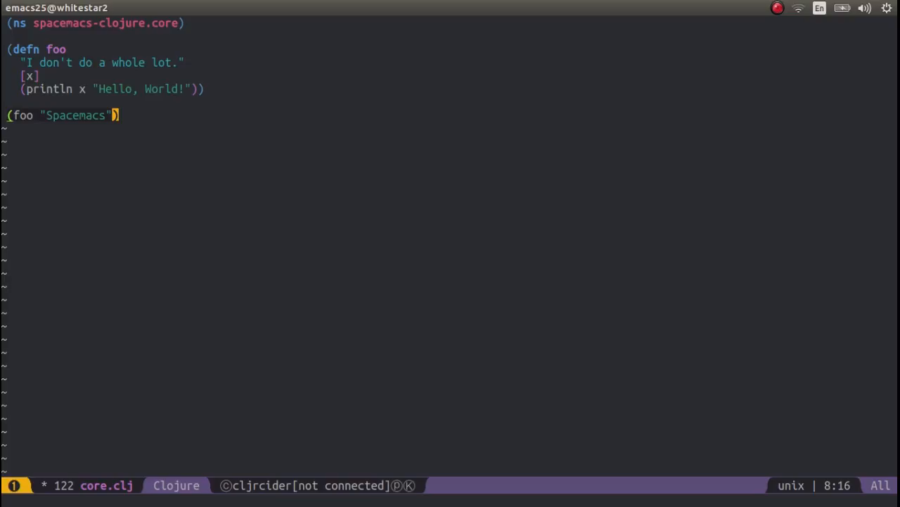
key("alt+Return")
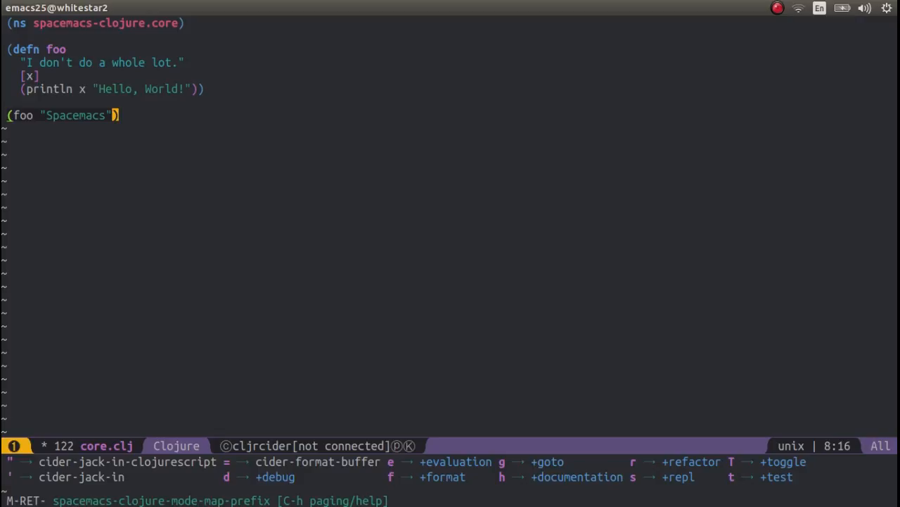
Step: Run cider-jack-in so core.clj connects to an nREPL for spacemacs-clojure
key("apostrophe")
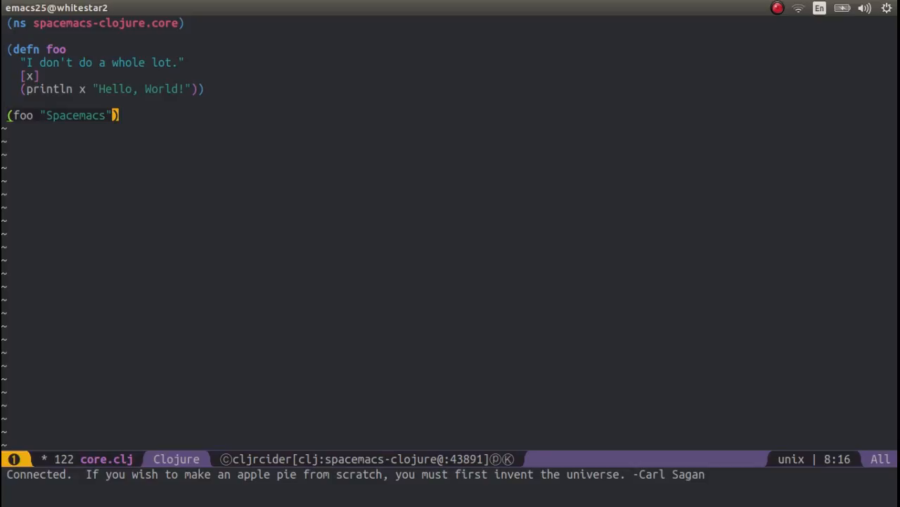
key("k")
key("k")
key("k")
key("k")
key("k")
key("k")
Step: Evaluate the namespace form through CIDER, showing nil inline
key("h")
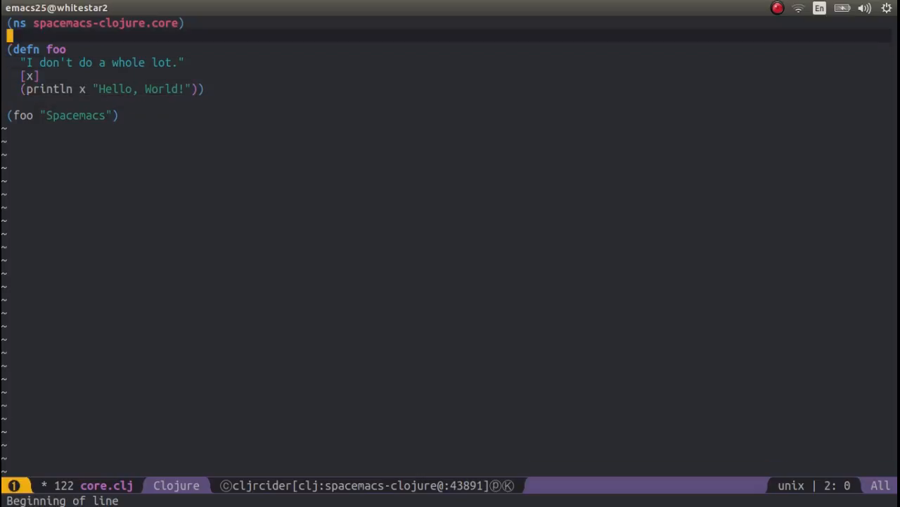
key("alt+Return")
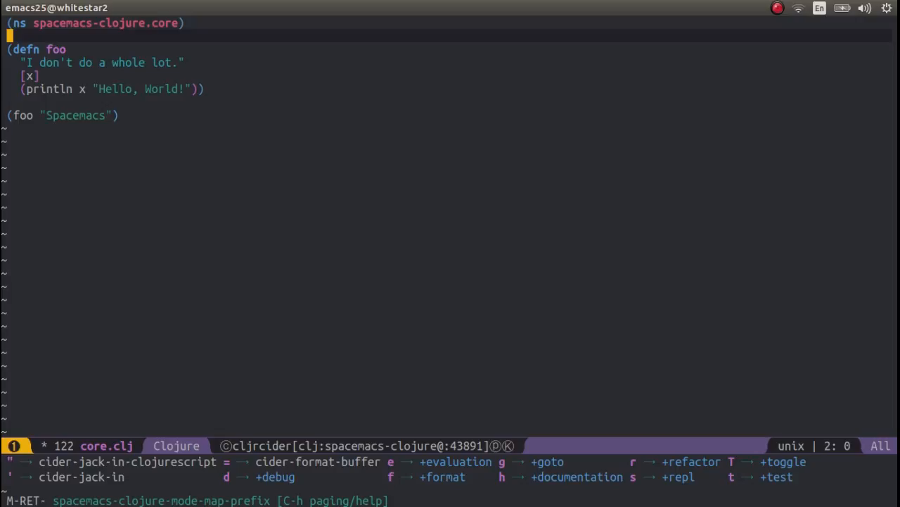
key("e")
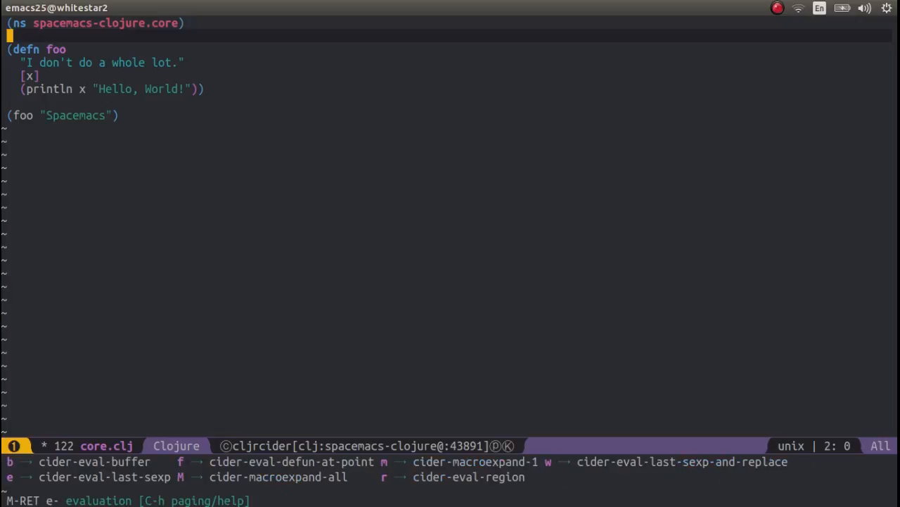
key("e")
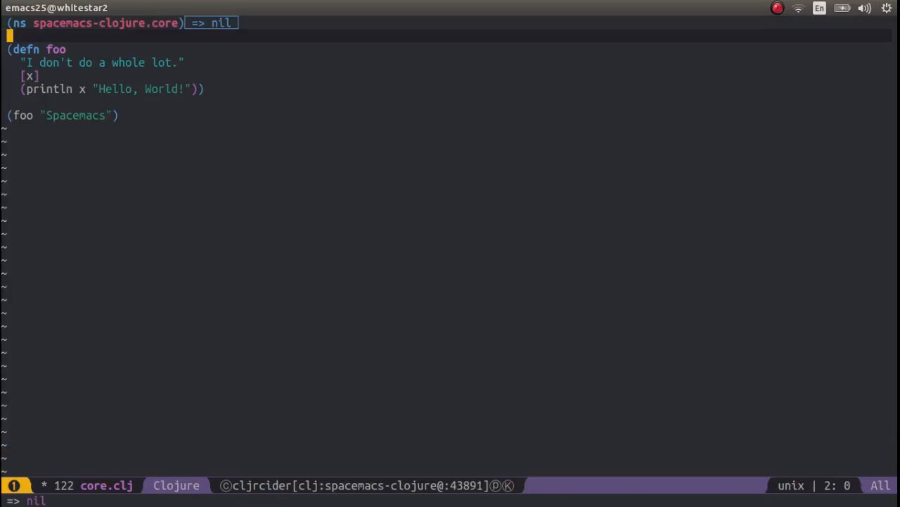
Step: Evaluate the foo definition, showing its result inline
key("j")
key("j")
key("j")
key("j")
key("j")
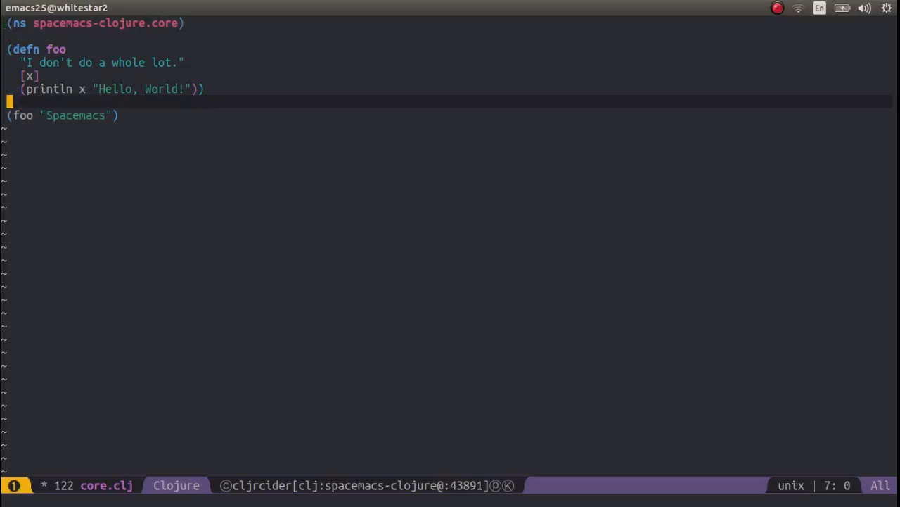
key("comma")
key("e")
key("e")
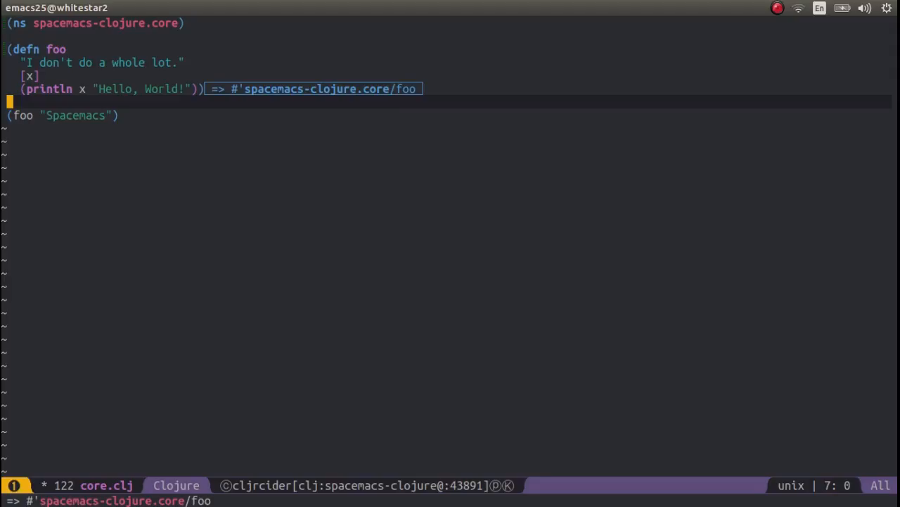
Step: Evaluate the (foo "Spacemacs") call, returning nil inline
key("j")
key("j")
key("o")
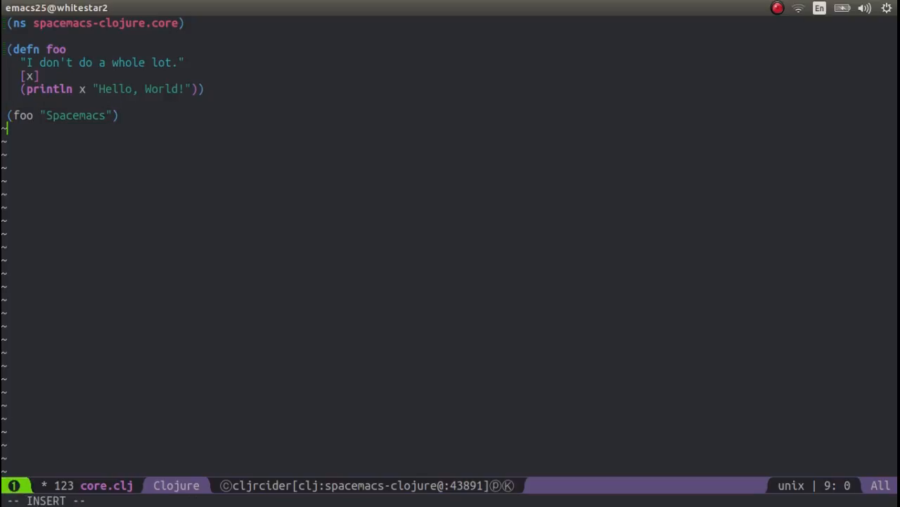
key("alt+Return")
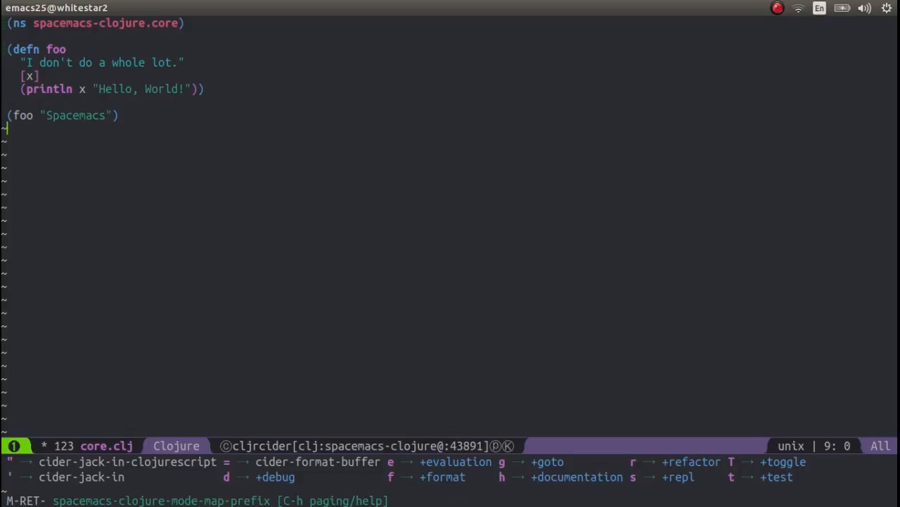
key("e")
key("e")
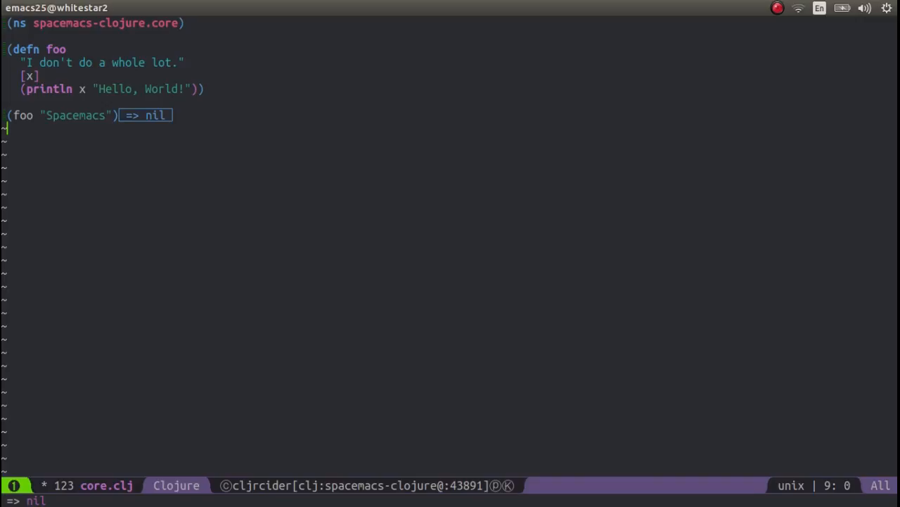
type("(")
Step: Remove the stray paren, browse the SPC b b buffer list to the REPL buffer and cancel
key("BackSpace")
key("Escape")
key("space")
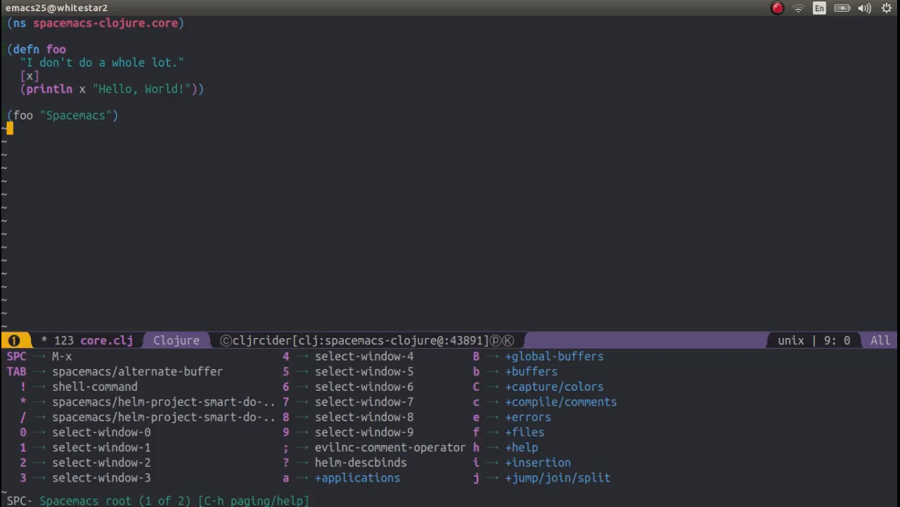
key("b")
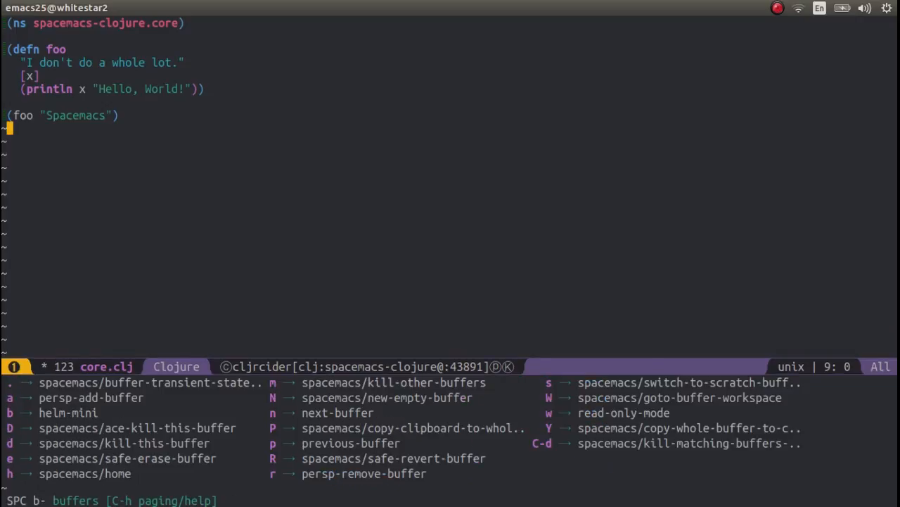
key("b")
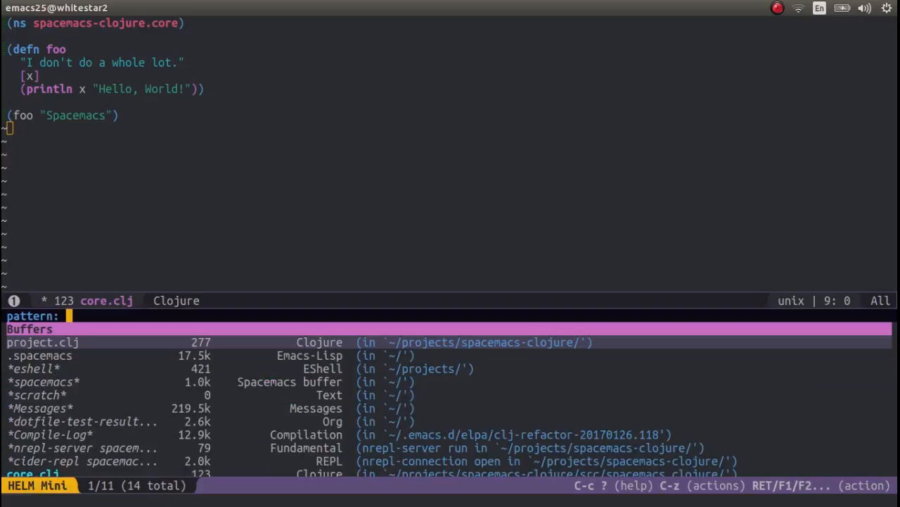
key("Down")
key("Down")
key("Down")
key("Down")
key("Down")
key("Down")
key("Down")
key("Down")
key("Down")
key("Down")
key("Up")
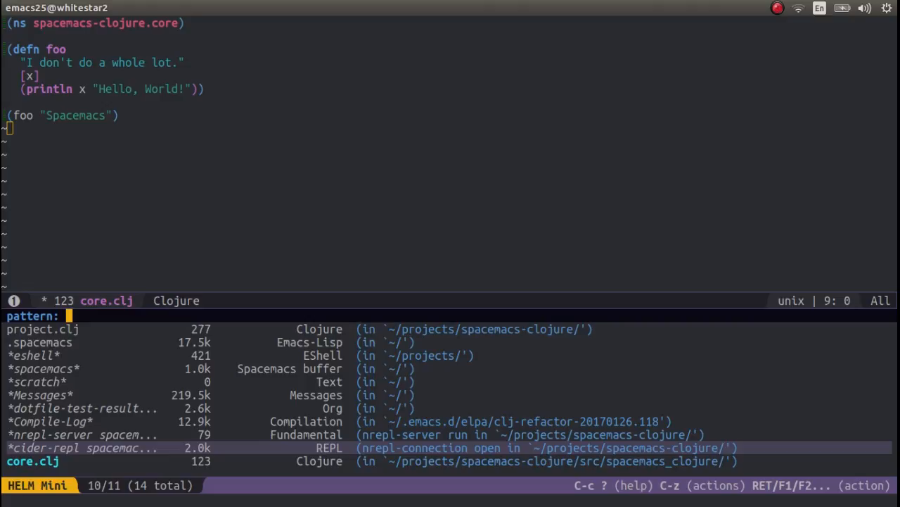
key("ctrl+g")
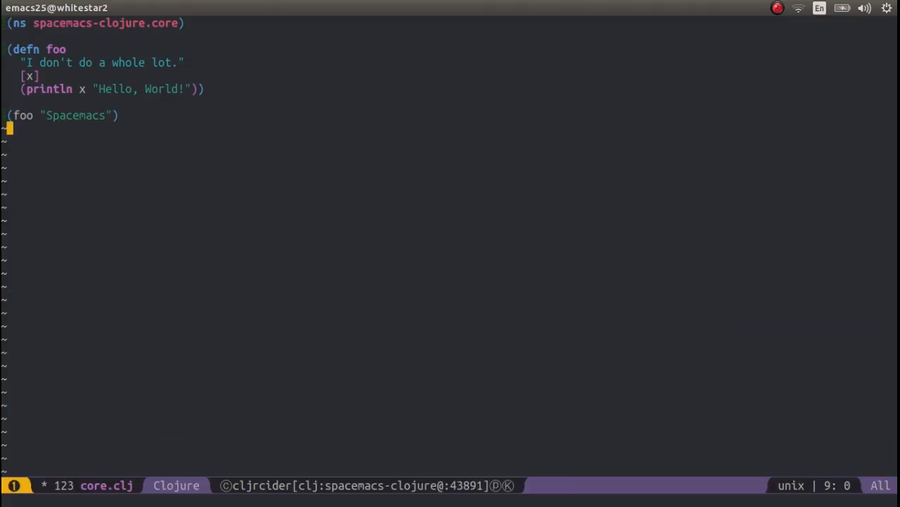
Step: Bring up the REPL commands list from the Clojure mode menu
key("alt+Return")
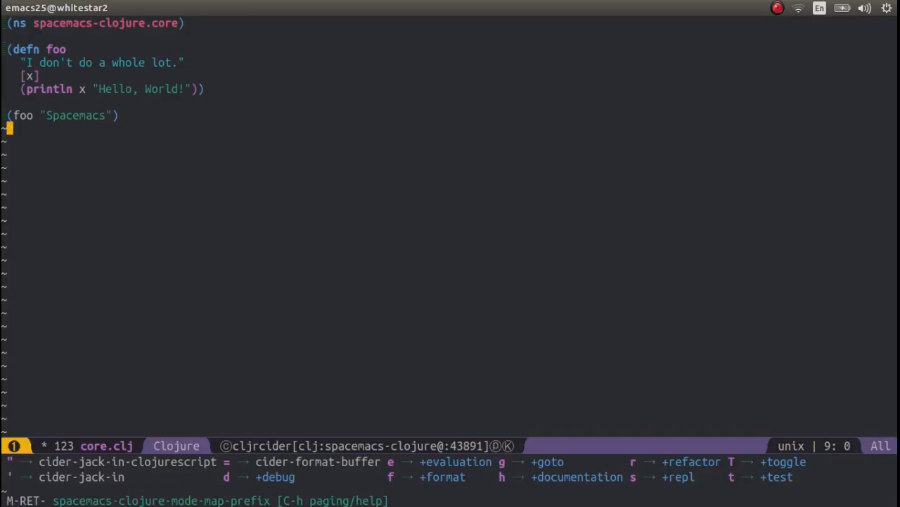
key("s")
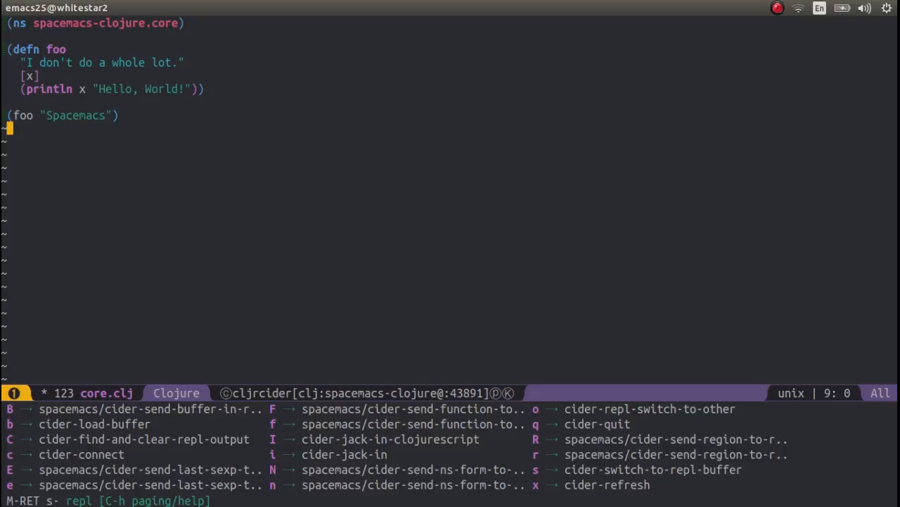
Step: Show the REPL buffer below core.clj and select the Spacemacs Hello, World! output line
key("B")
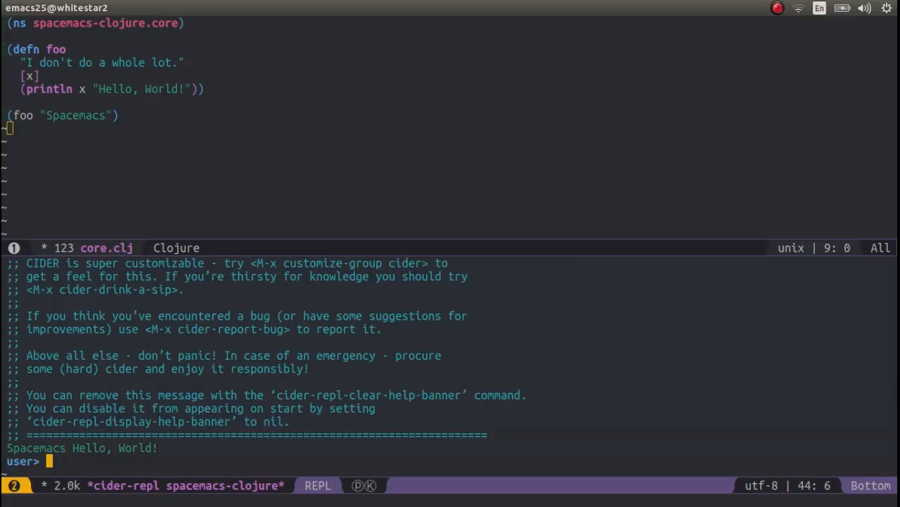
key("Escape")
key("k")
key("$")
key("v")
key("h")
key("h")
key("h")
key("h")
key("h")
key("h")
key("h")
key("h")
key("h")
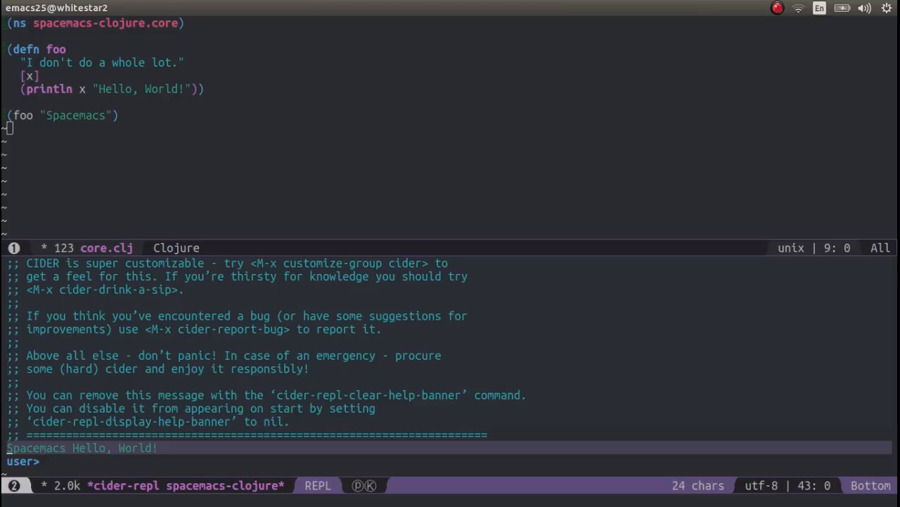
Step: Switch focus between the core.clj and REPL windows, ending at the user> prompt
key("space")
key("1")
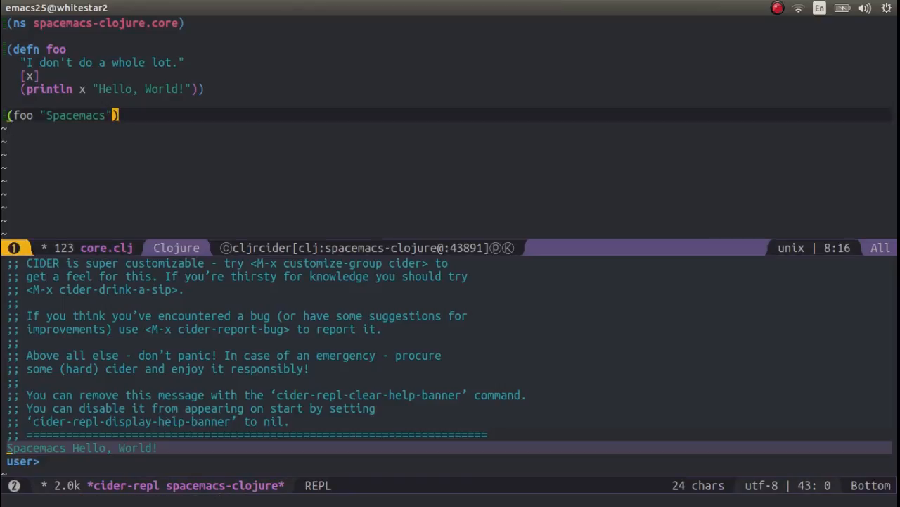
key("space")
key("2")
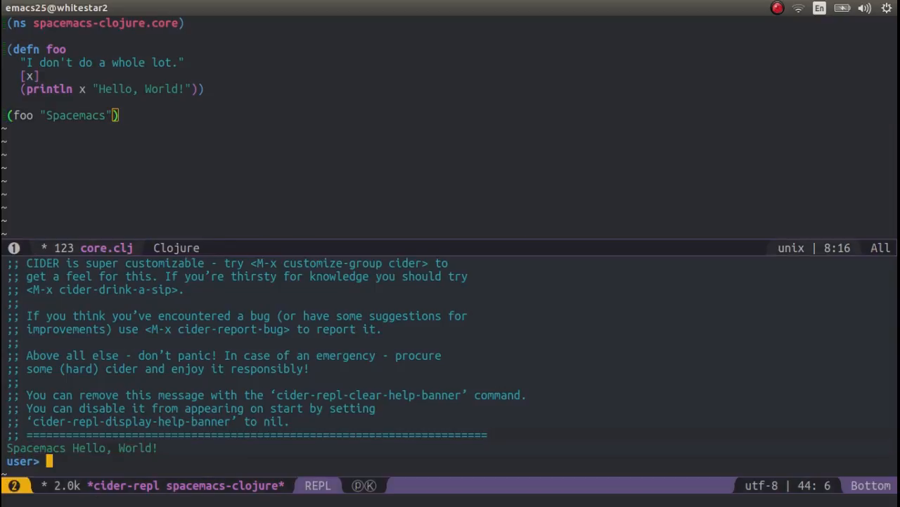
key("0")
key("d")
key("i")
key("ctrl+g")
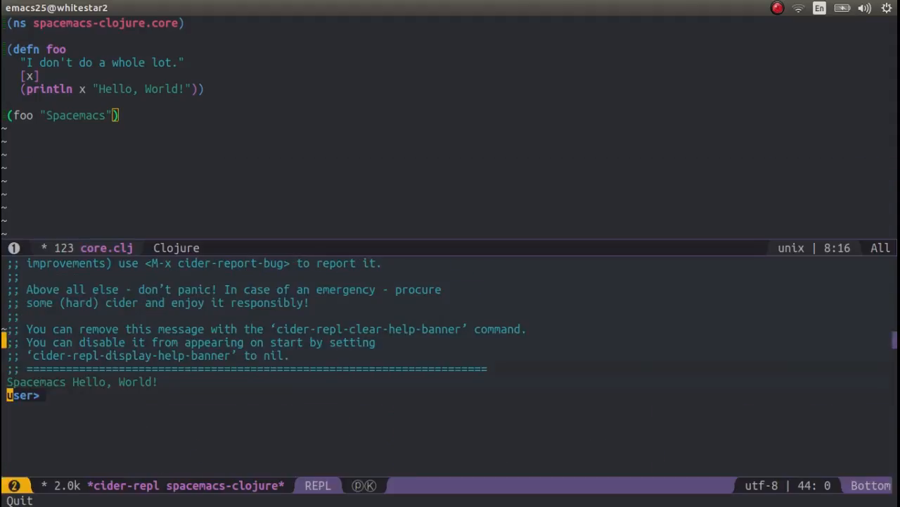
key("$")
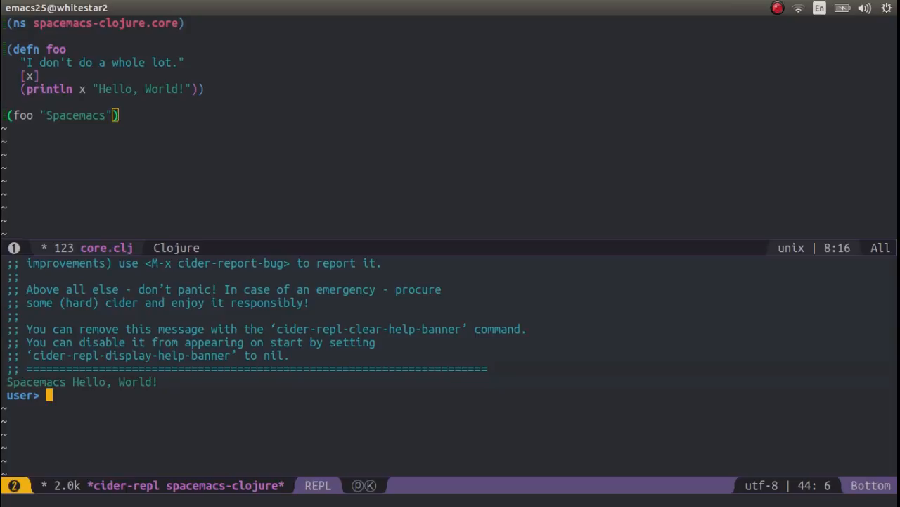
Step: Select println in foo and change it to str
left_click(9, 128)
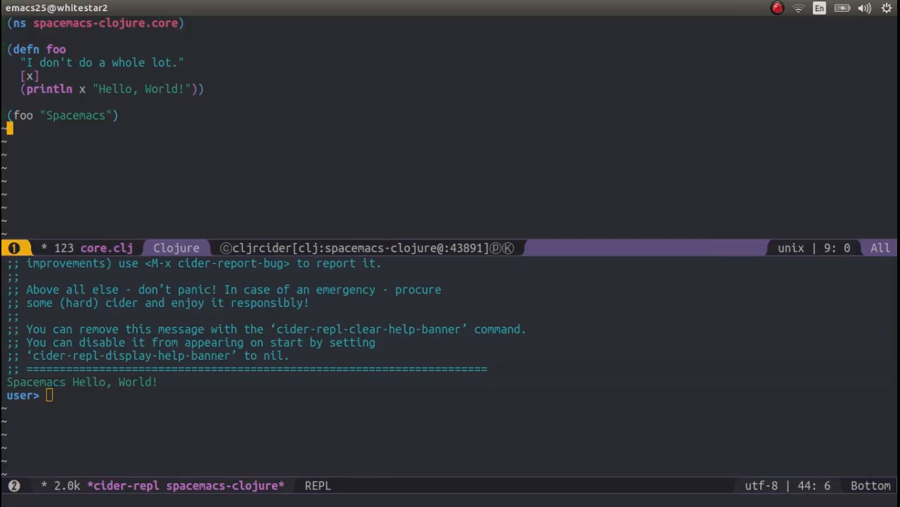
double_click(26, 49)
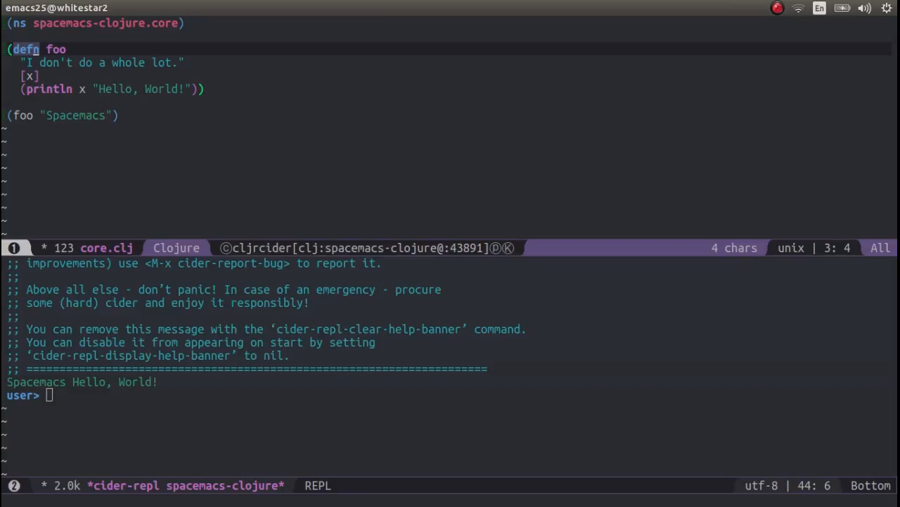
key("Escape")
key("j")
key("j")
key("j")
key("v")
key("i")
key("w")
key("h")
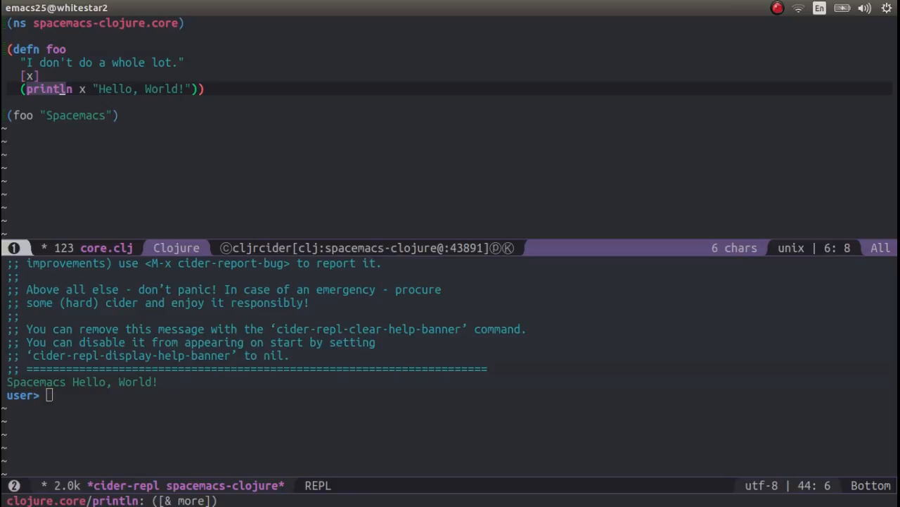
key("l")
type("c")
type("w")
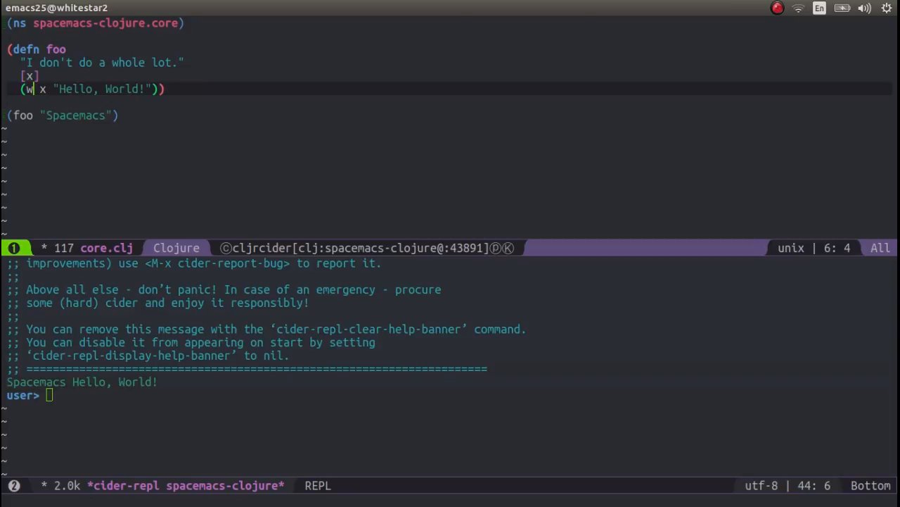
key("BackSpace")
type("str")
Step: Move to the closing paren of foo and begin re-evaluating the updated definition
key("Escape")
key("j")
key("k")
key("dollar")
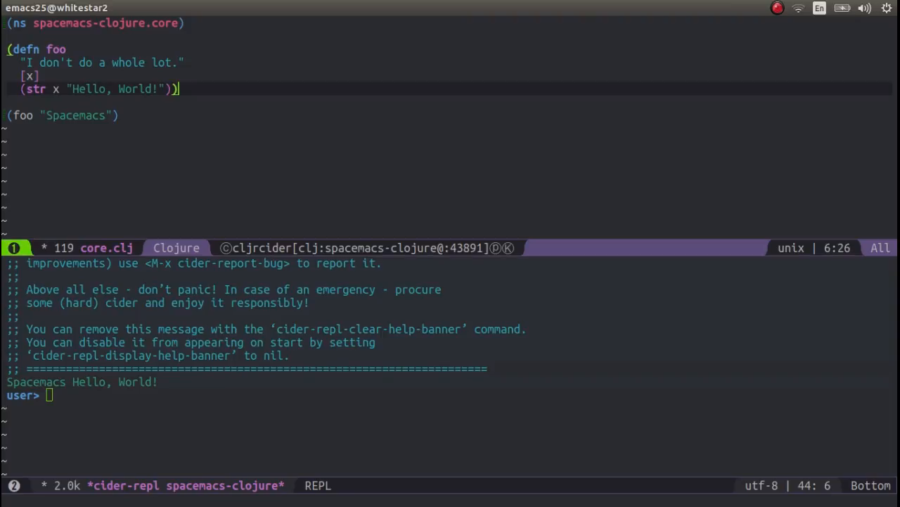
key("comma")
Step: Re-evaluate foo and the (foo "Spacemacs") call, showing "SpacemacsHello, World!" inline
key("e")
key("e")
key("j")
key("j")
key("comma")
key("e")
key("e")
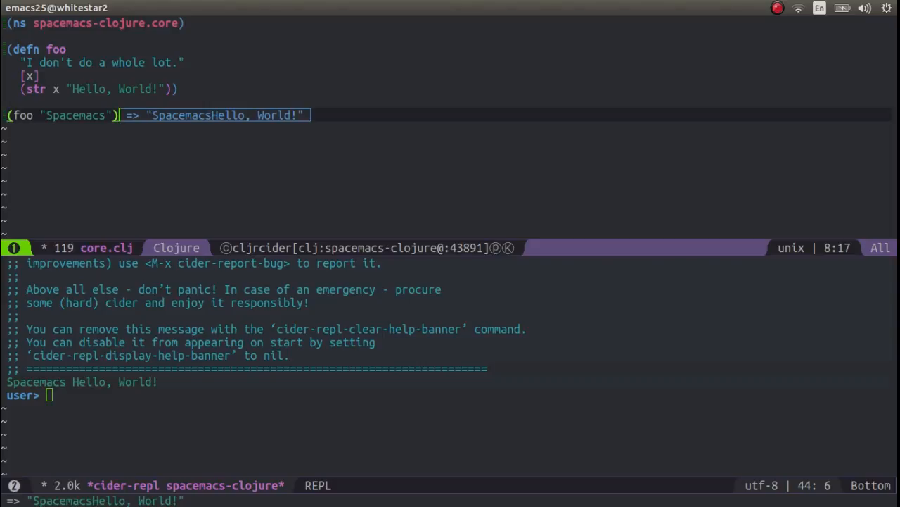